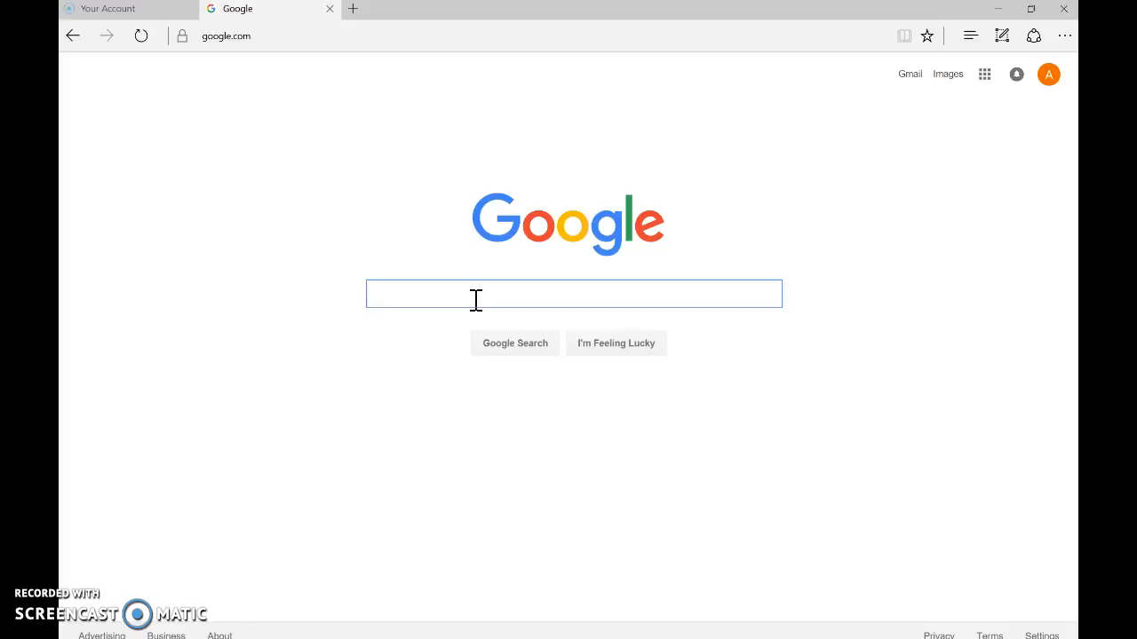
Search Google for "survey monkey" and open the SurveyMonkey website from the results
type("survey ")
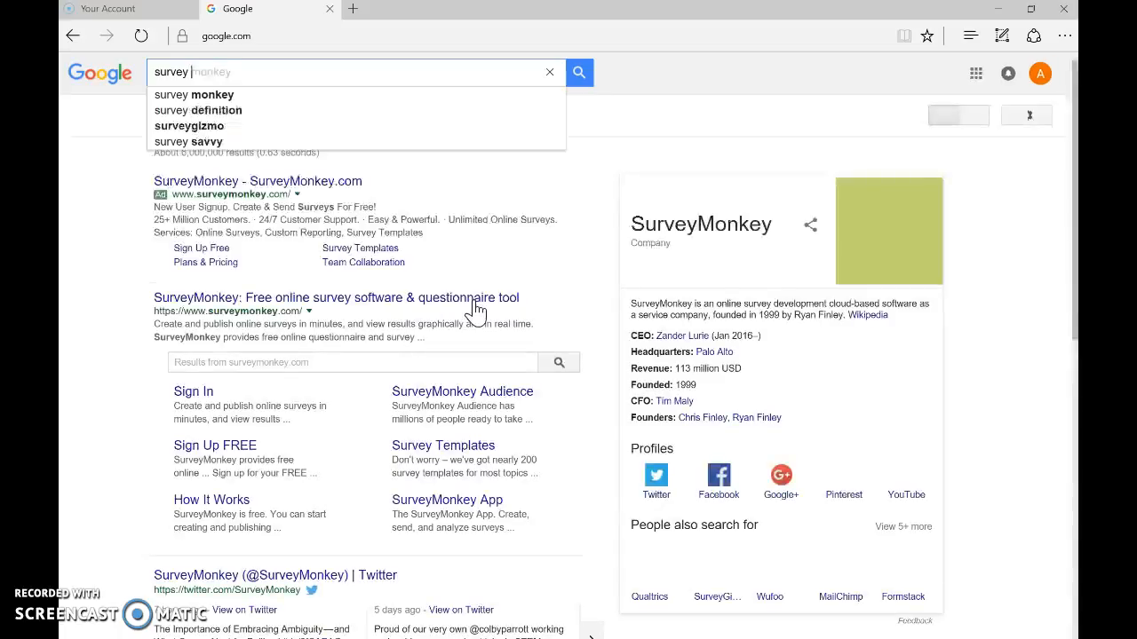
type("monkey")
key("Return")
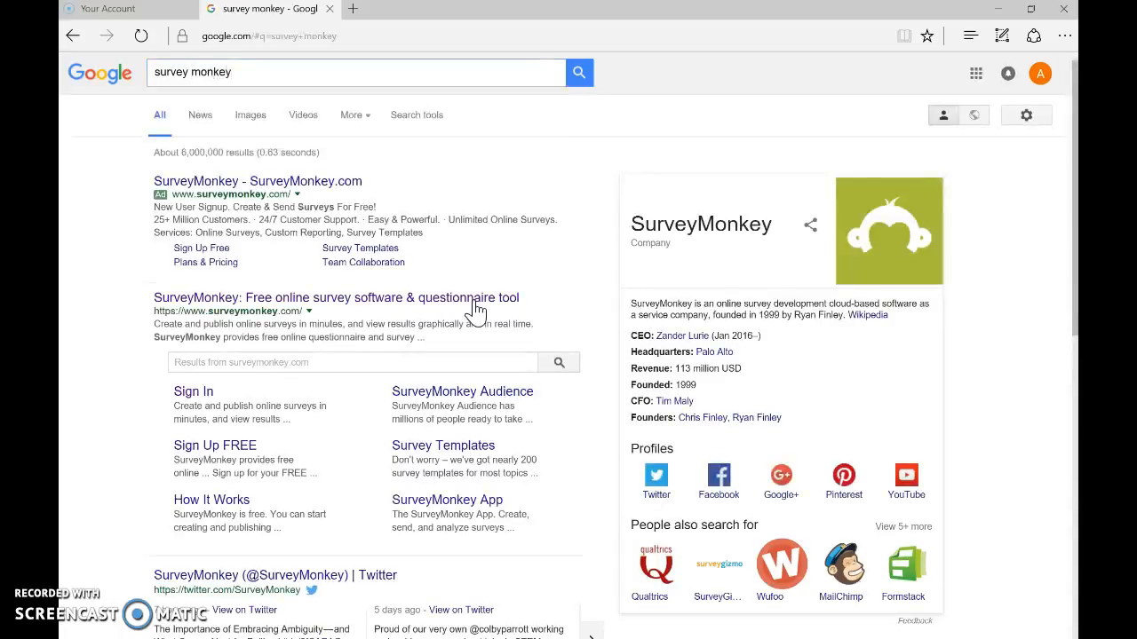
left_click(286, 307)
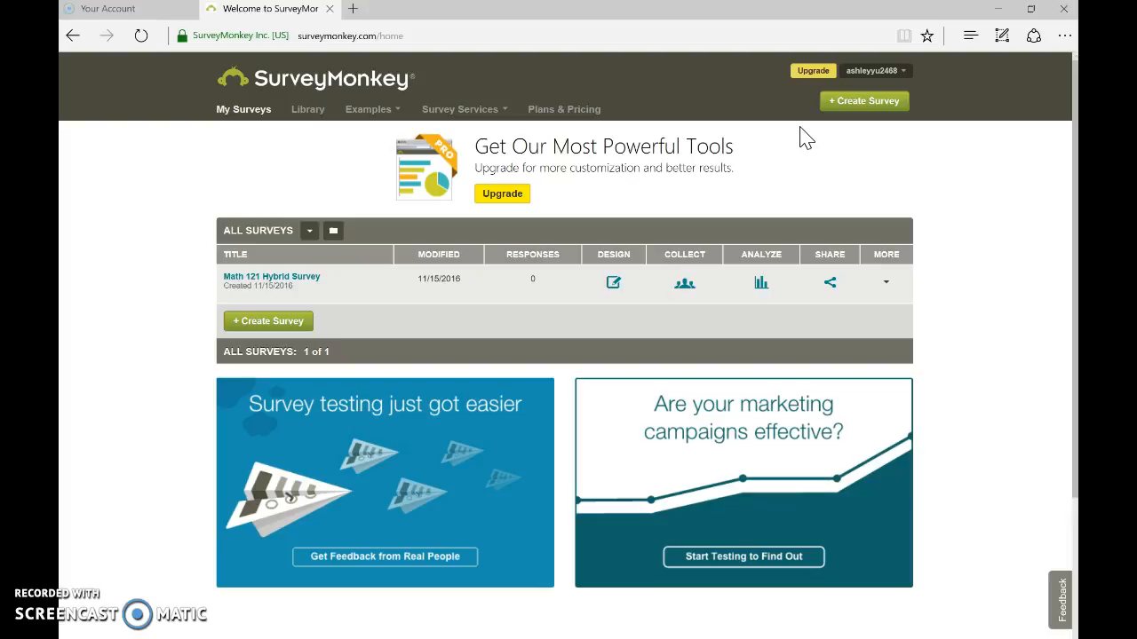
Create a new survey from scratch titled "Math 121 Hybrid Survey" in the Education category
left_click(844, 105)
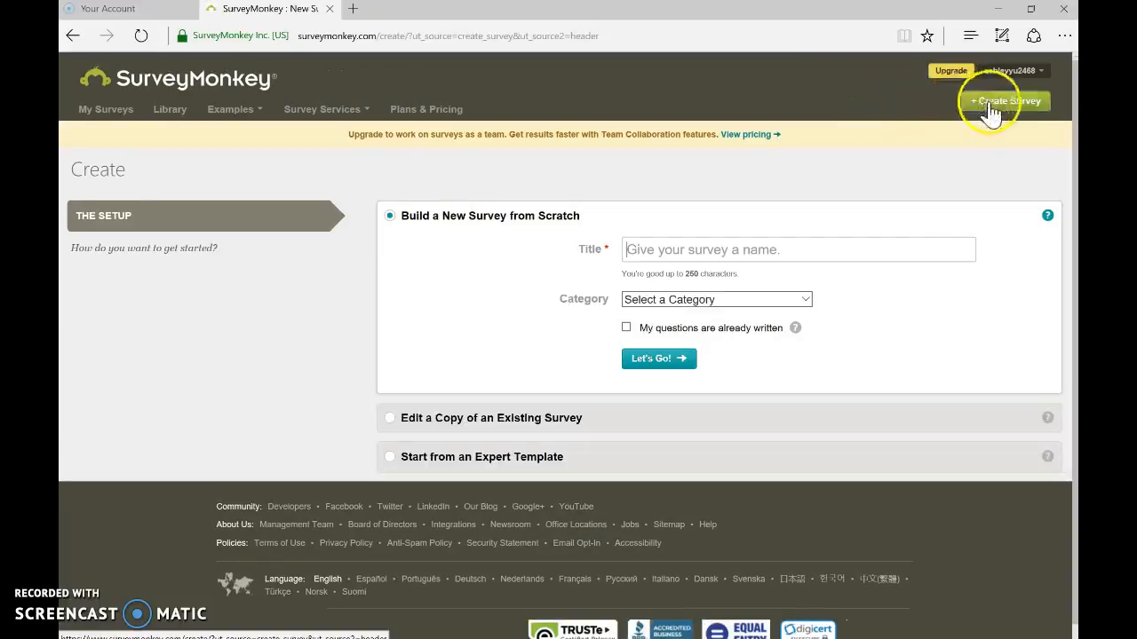
left_click(671, 255)
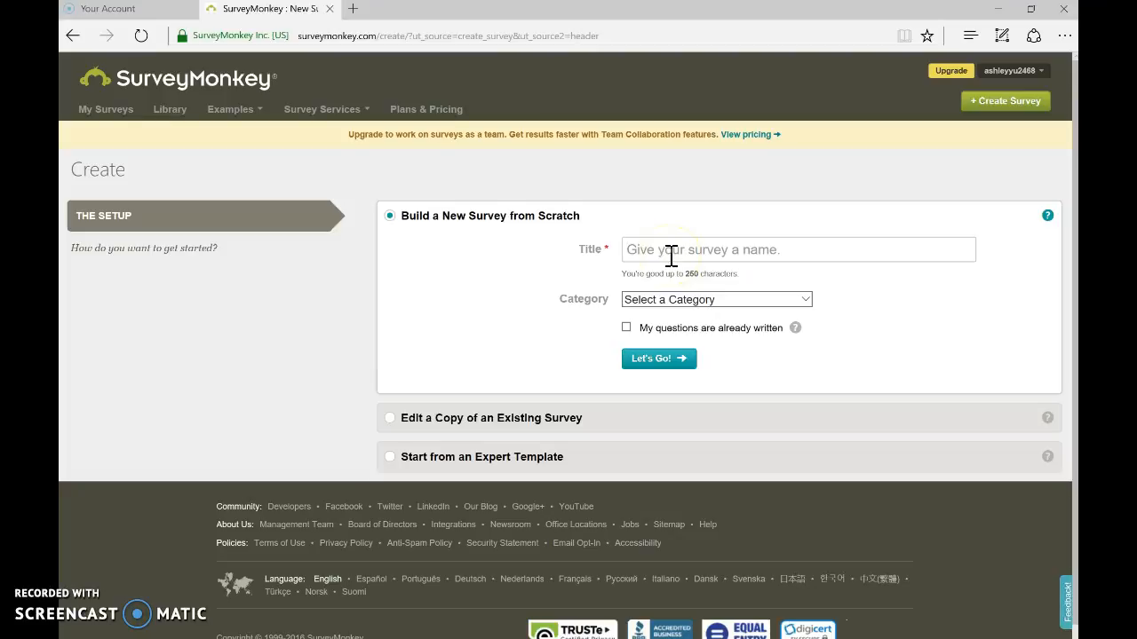
type("Math 101")
type("Hybrid Survey")
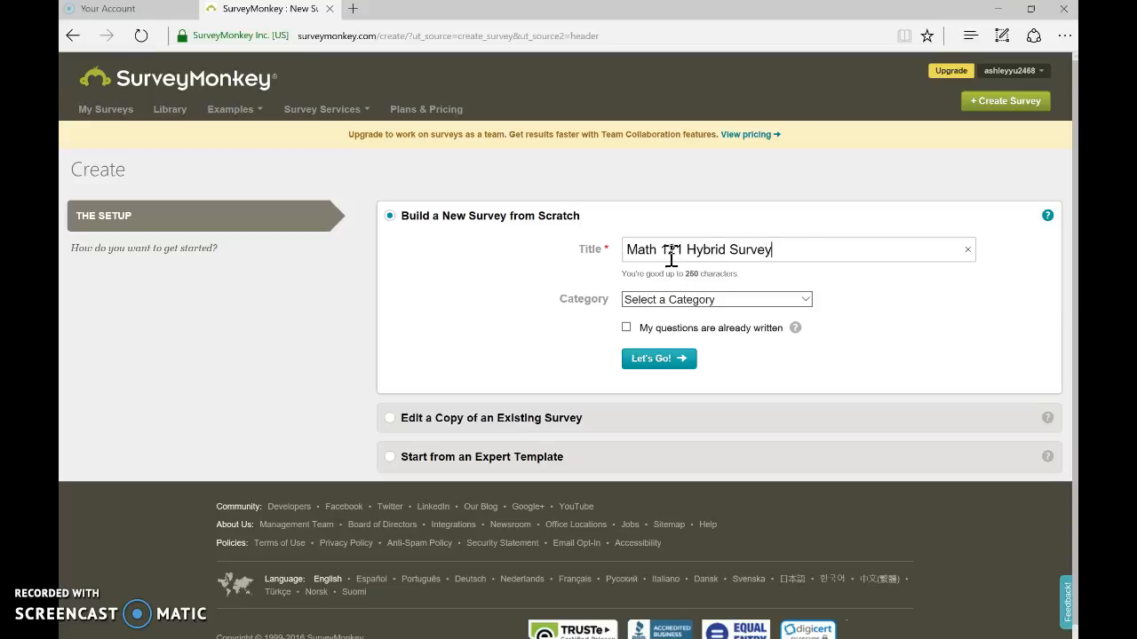
left_click(805, 301)
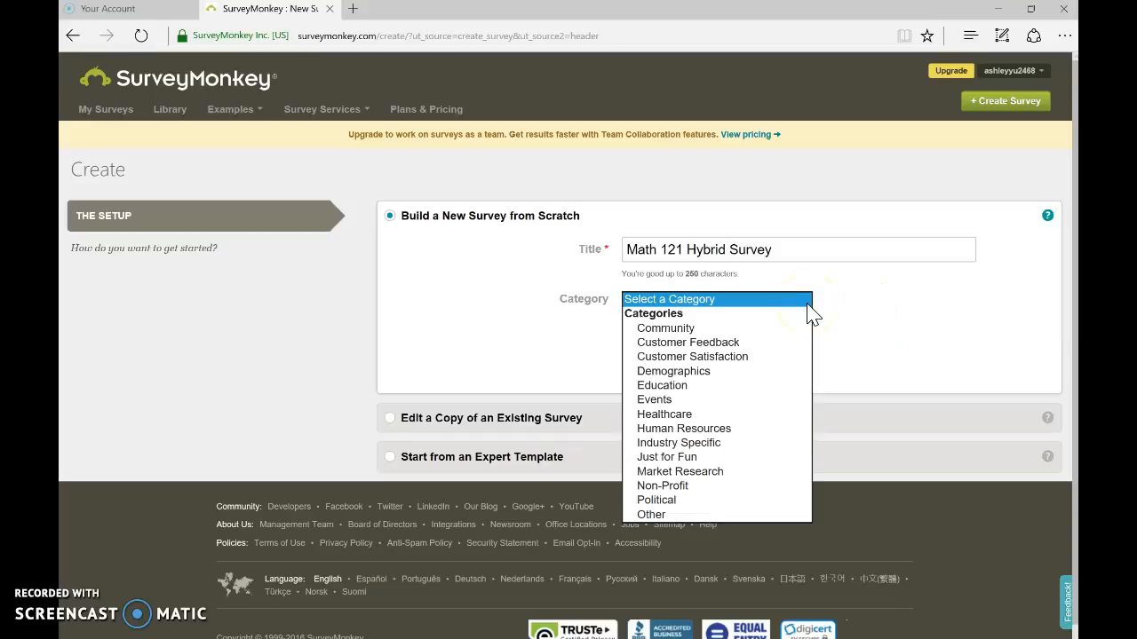
left_click(677, 388)
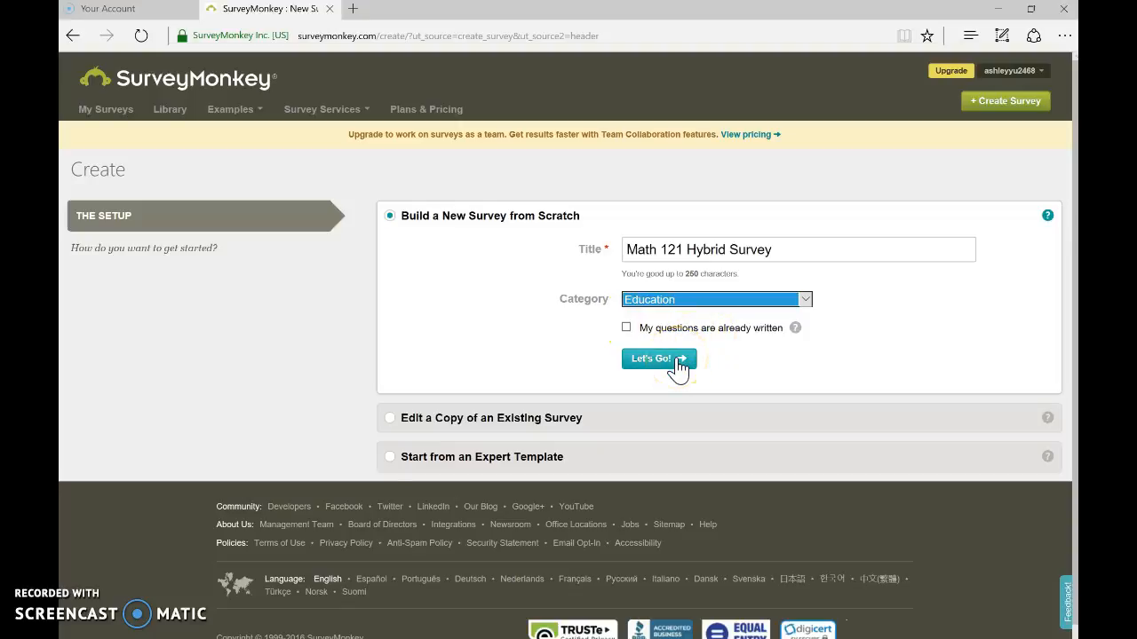
left_click(677, 359)
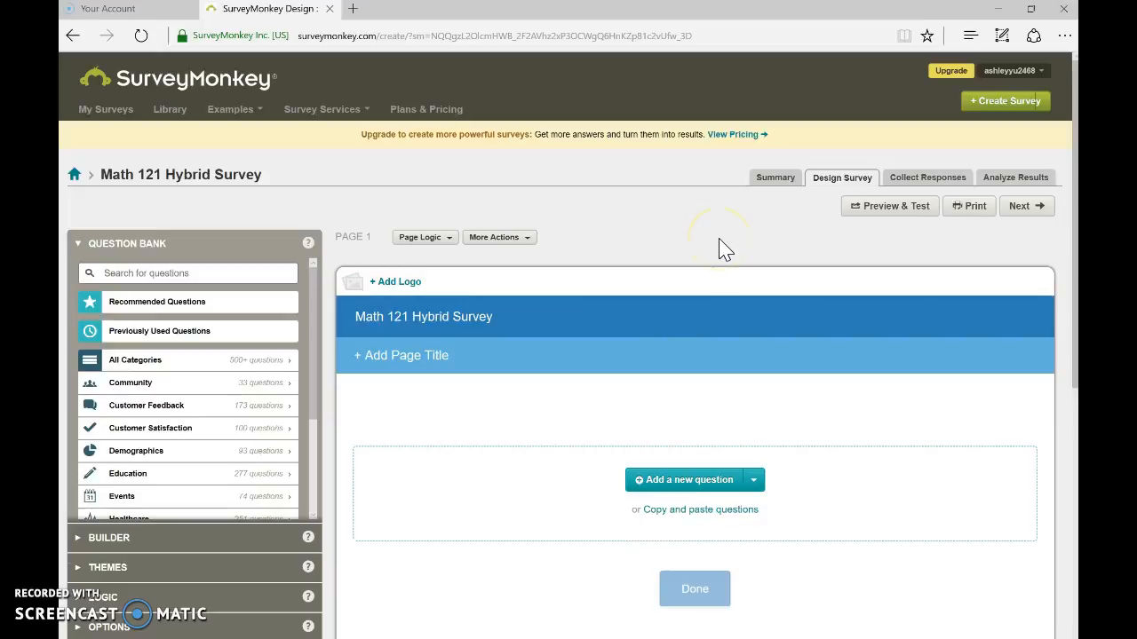
Add a first multiple-choice question reading "Are online/hybrid courses less scary than you thought they'd be?"
scroll(718, 246, "down", 2)
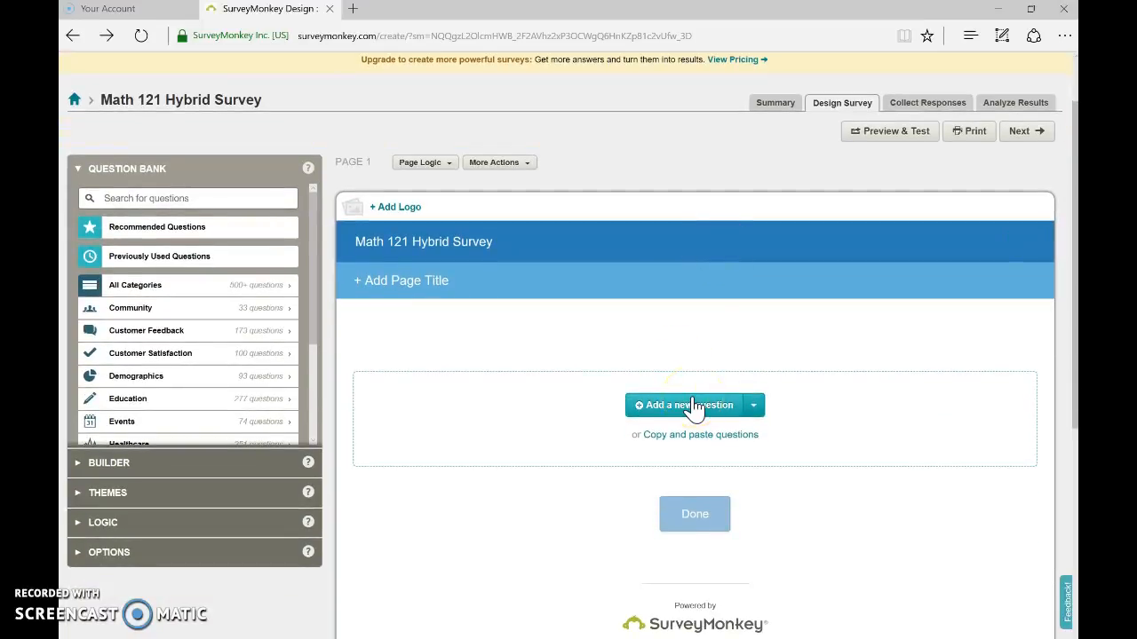
left_click(678, 410)
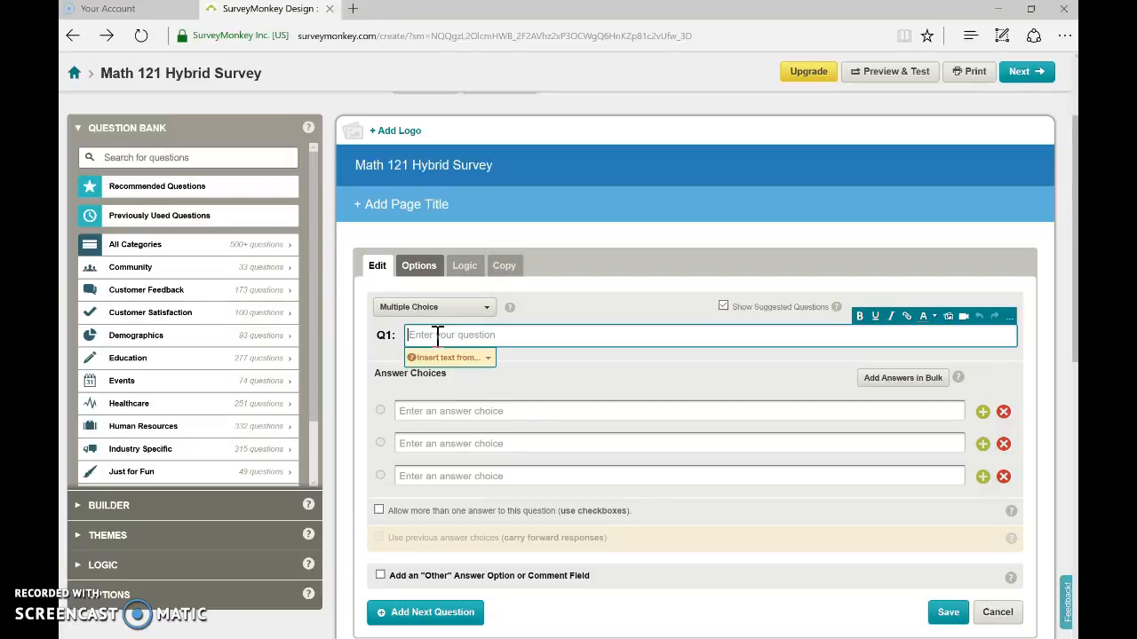
type("Are online")
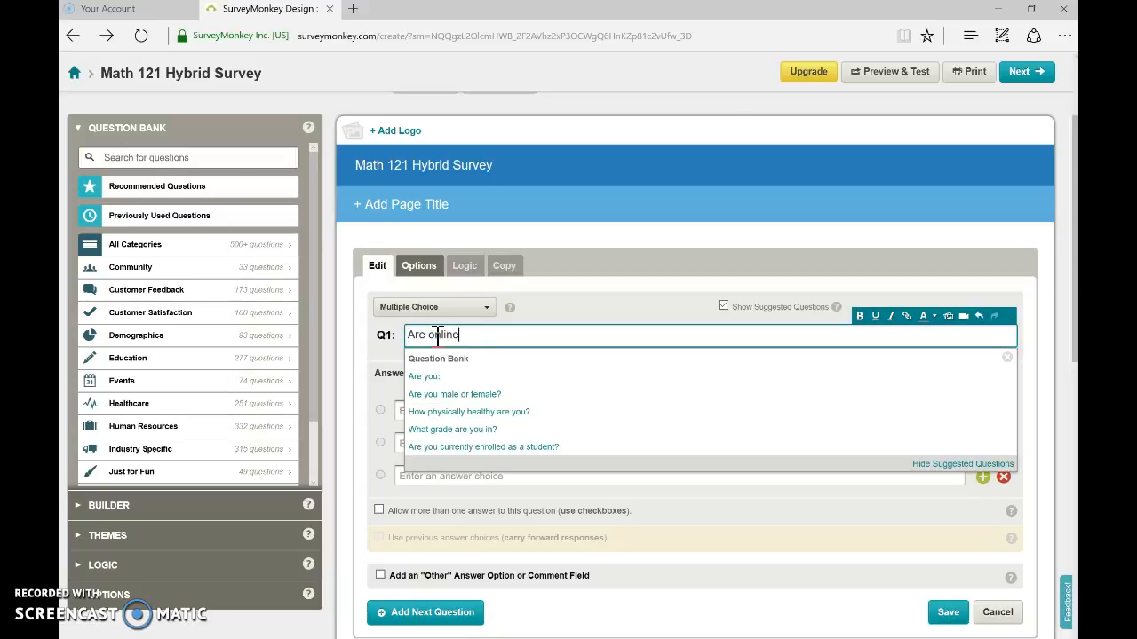
type("/hybrid ")
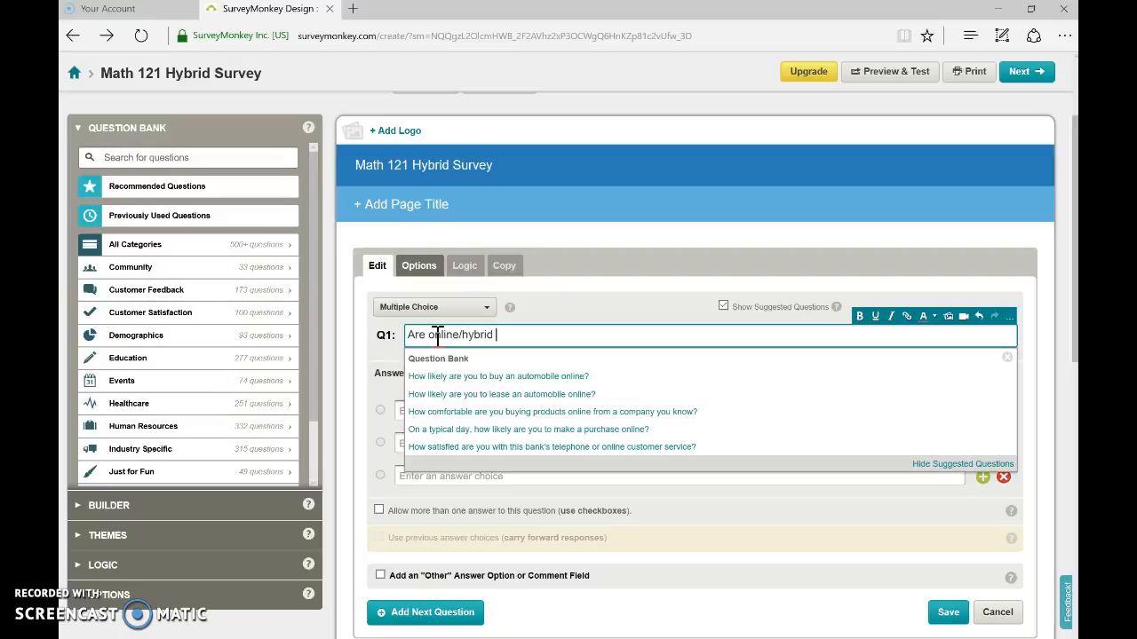
type("courses ")
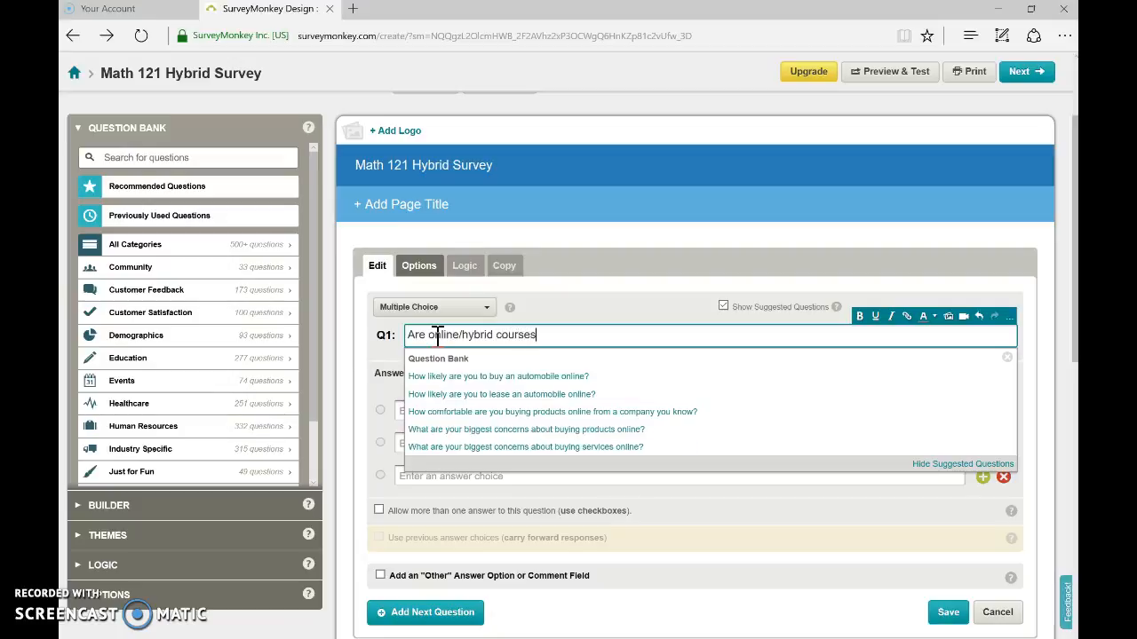
type("less s")
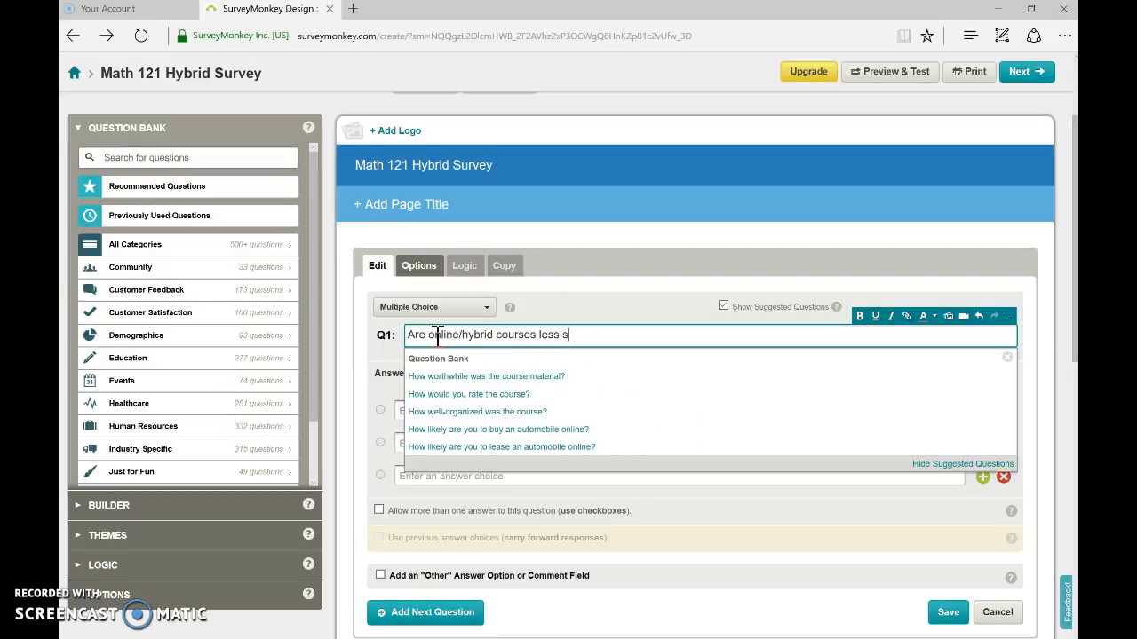
type("cary than you")
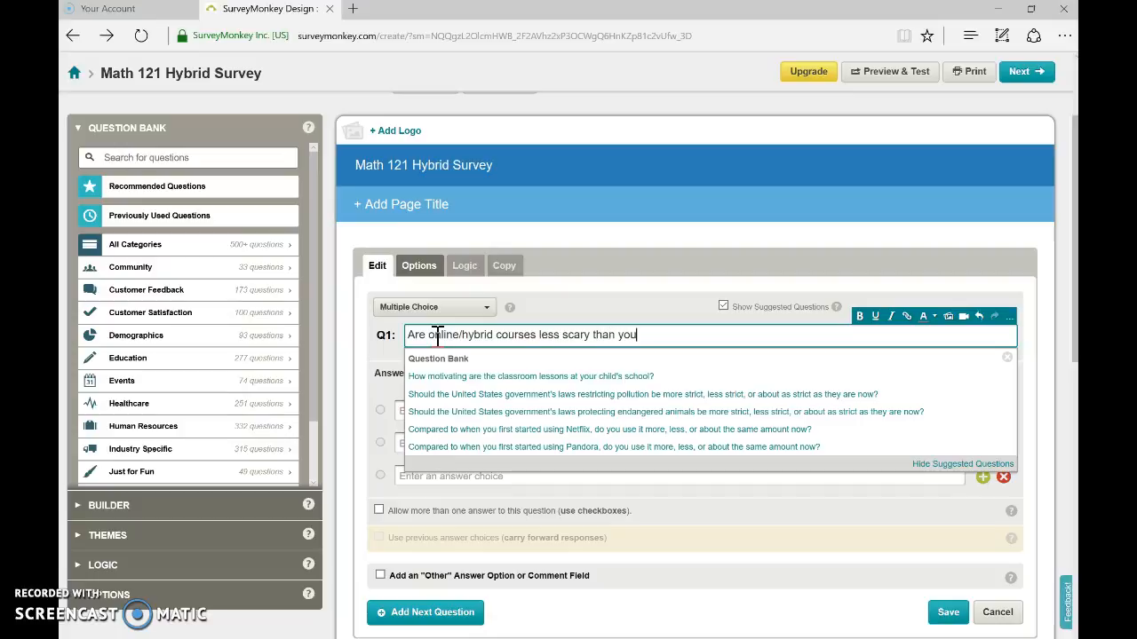
type(" thought they'd be?")
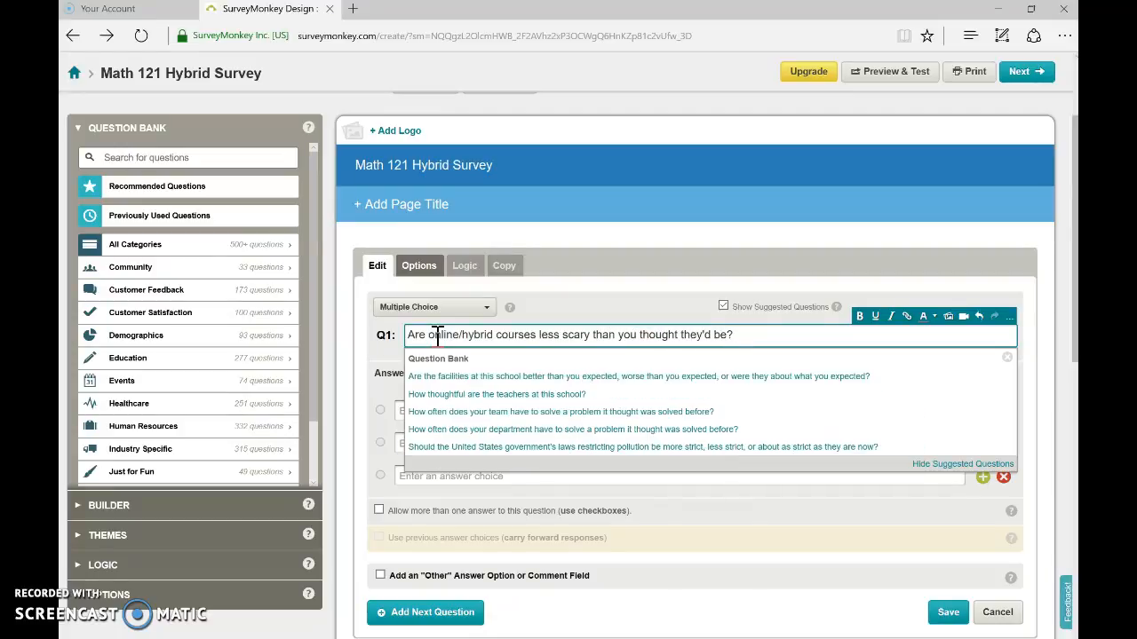
left_click(590, 296)
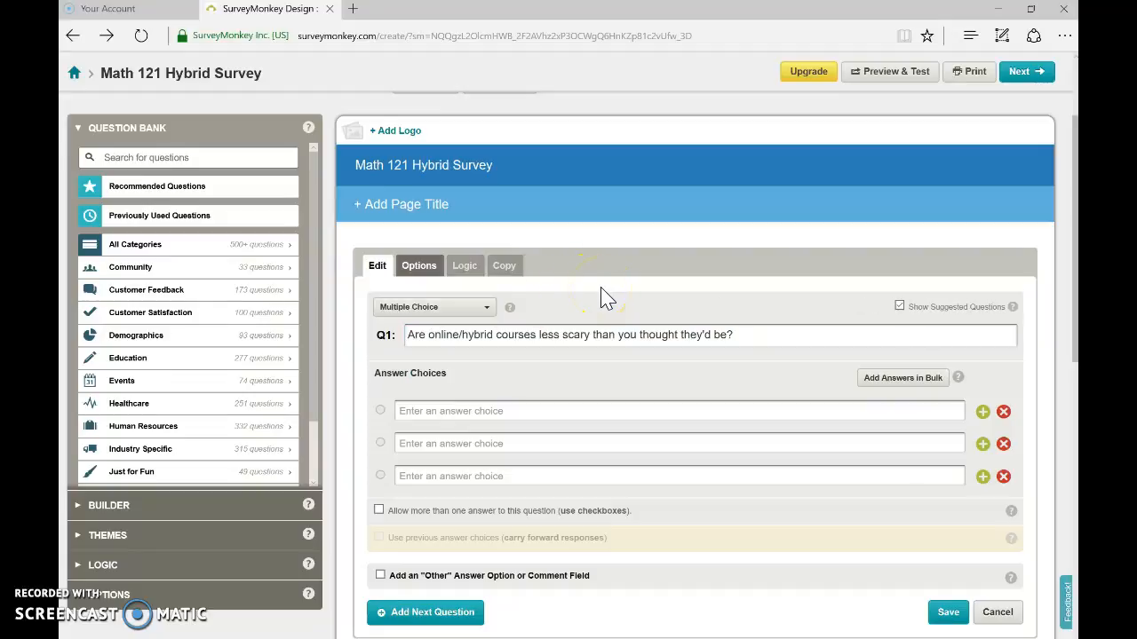
Fill in the first question's answer choices: "Yes", "Sort Of", "Not Really" and "No"
left_click(490, 411)
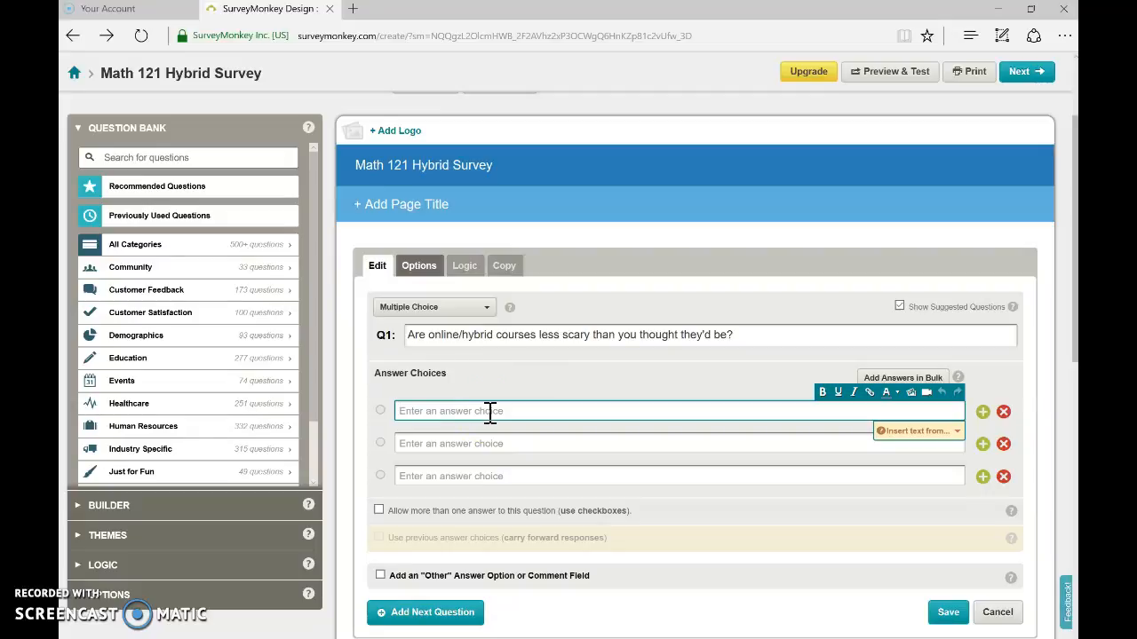
type("Yes")
key("Tab")
type("Sort Of")
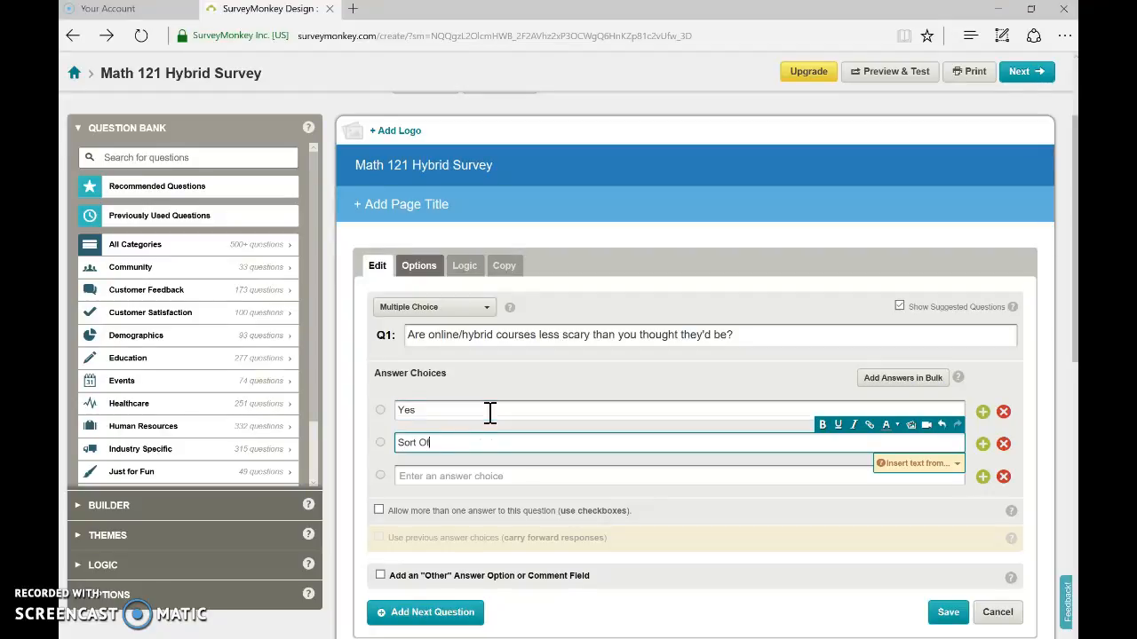
left_click(455, 480)
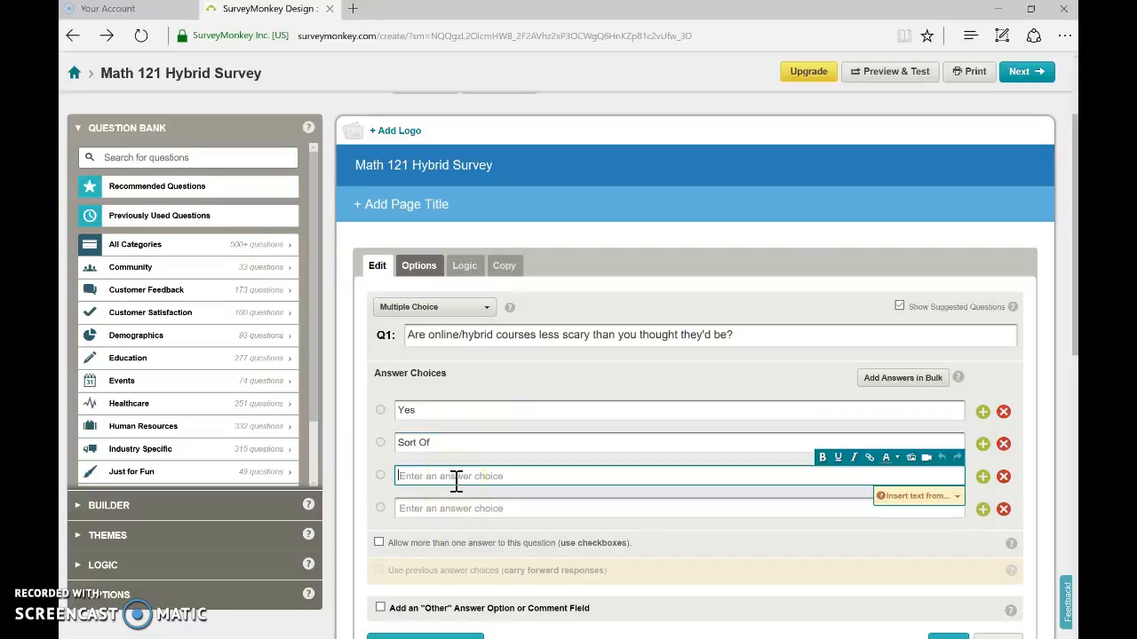
type("Not Really")
left_click(451, 505)
type("No")
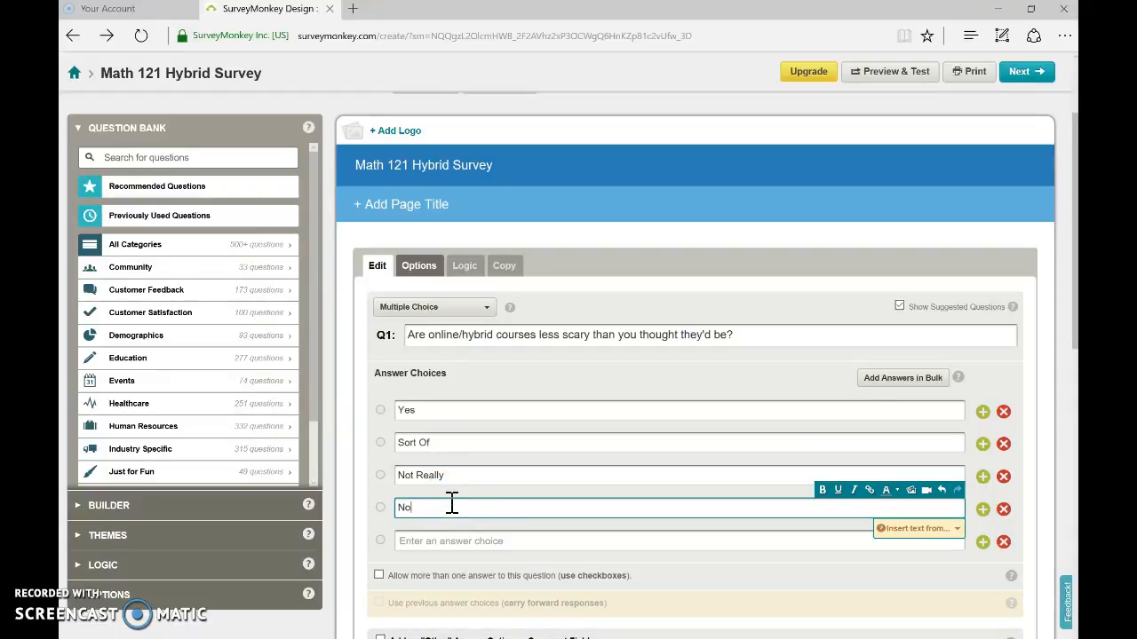
left_click(1037, 504)
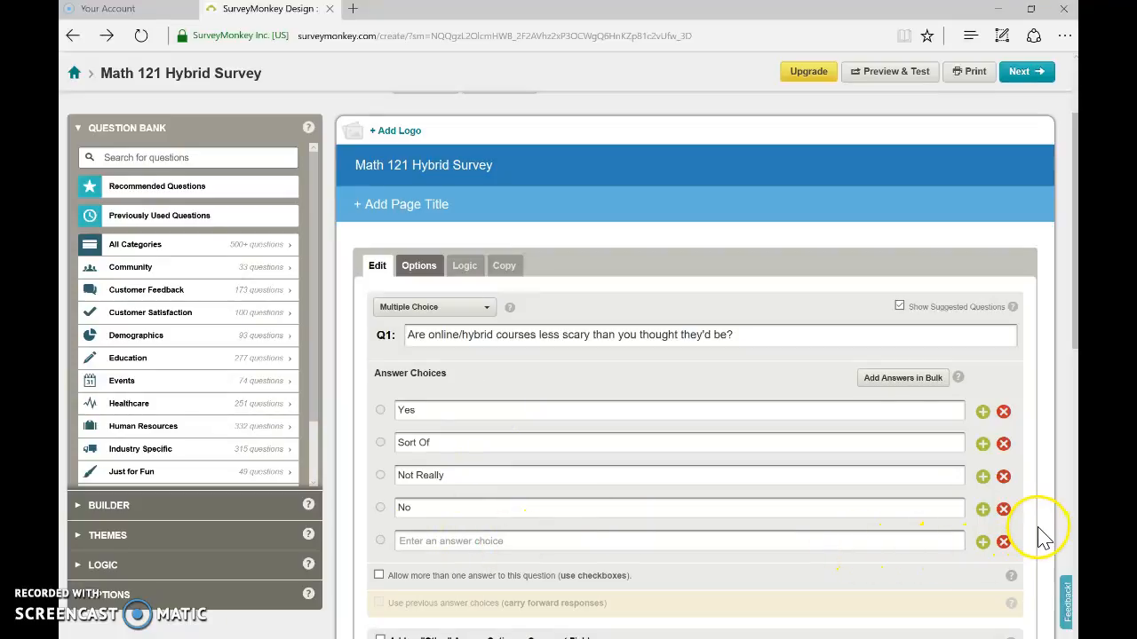
Add a second question to the survey and set its question type to Dropdown
scroll(1044, 538, "down", 1)
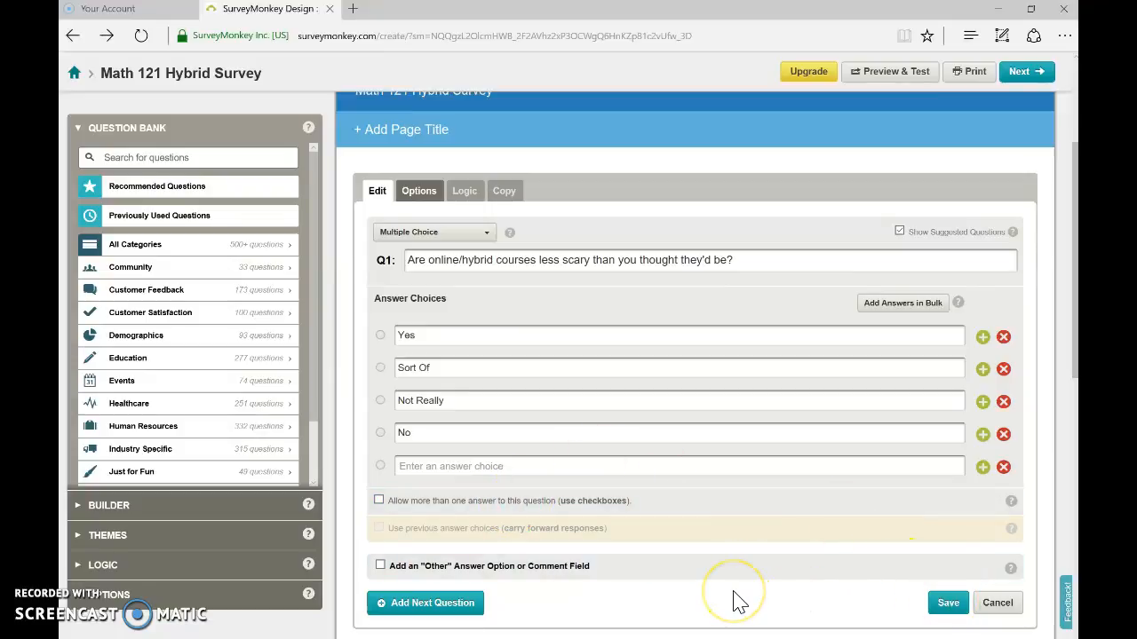
left_click(461, 606)
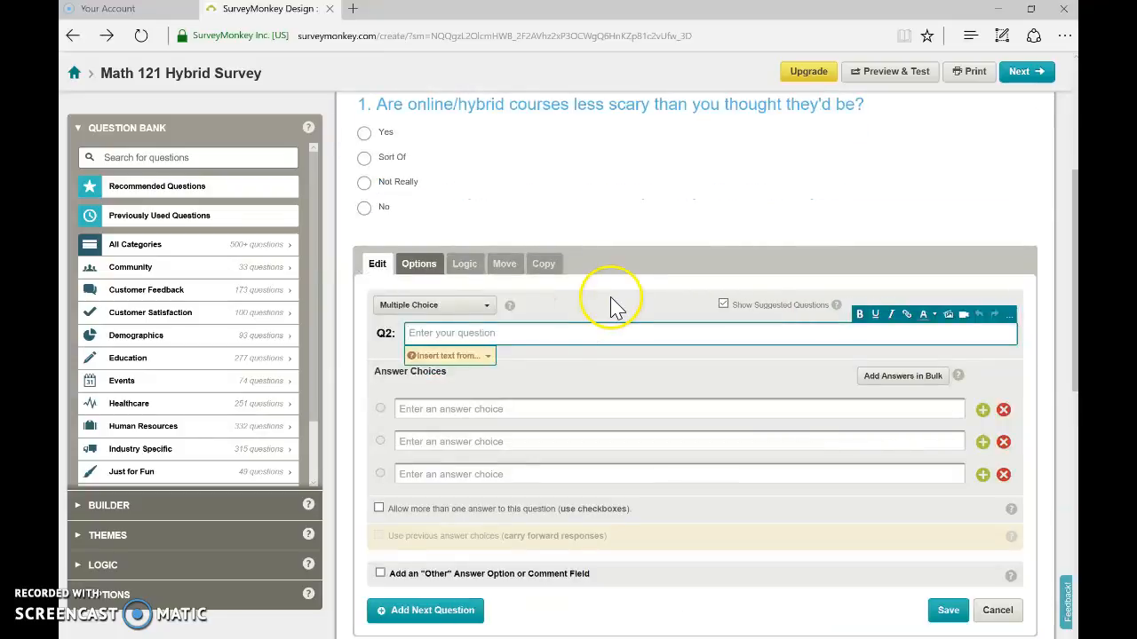
left_click(488, 308)
left_click(407, 349)
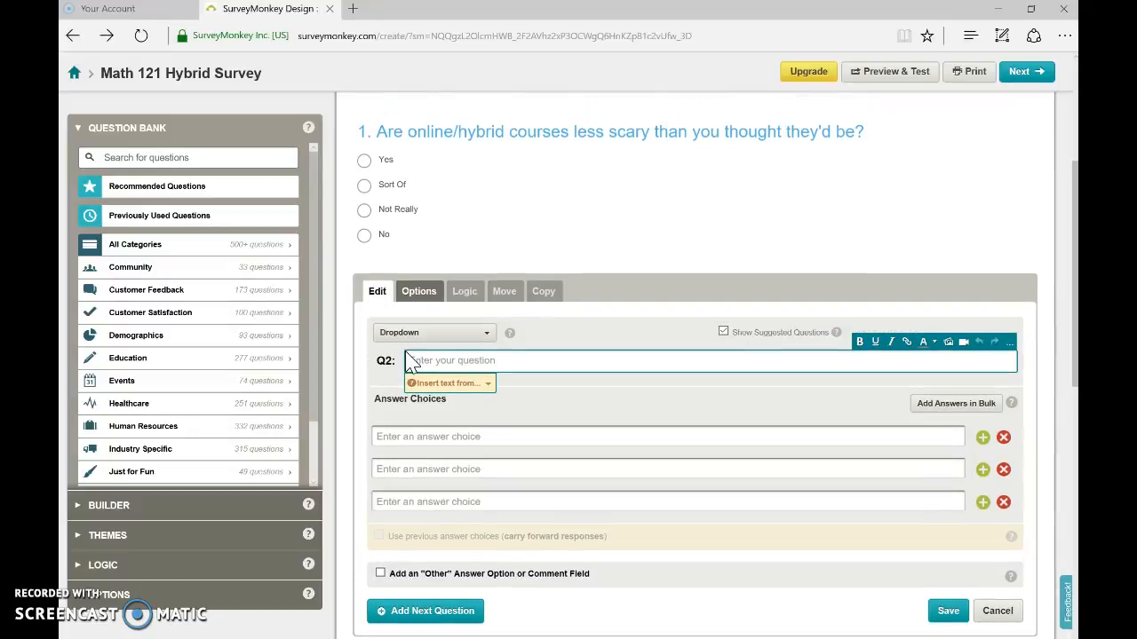
Enter "Are you planning to take Calculus?" as the text of the second question
left_click(424, 363)
type("Are you ")
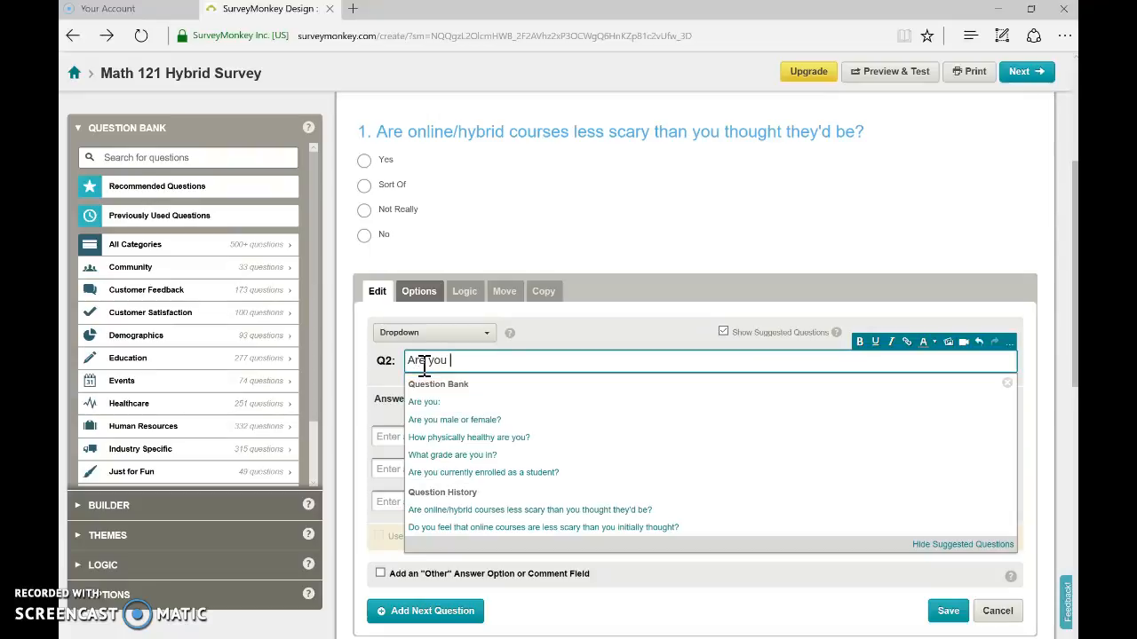
type("planning tpo")
key("BackSpace")
type("take Cal")
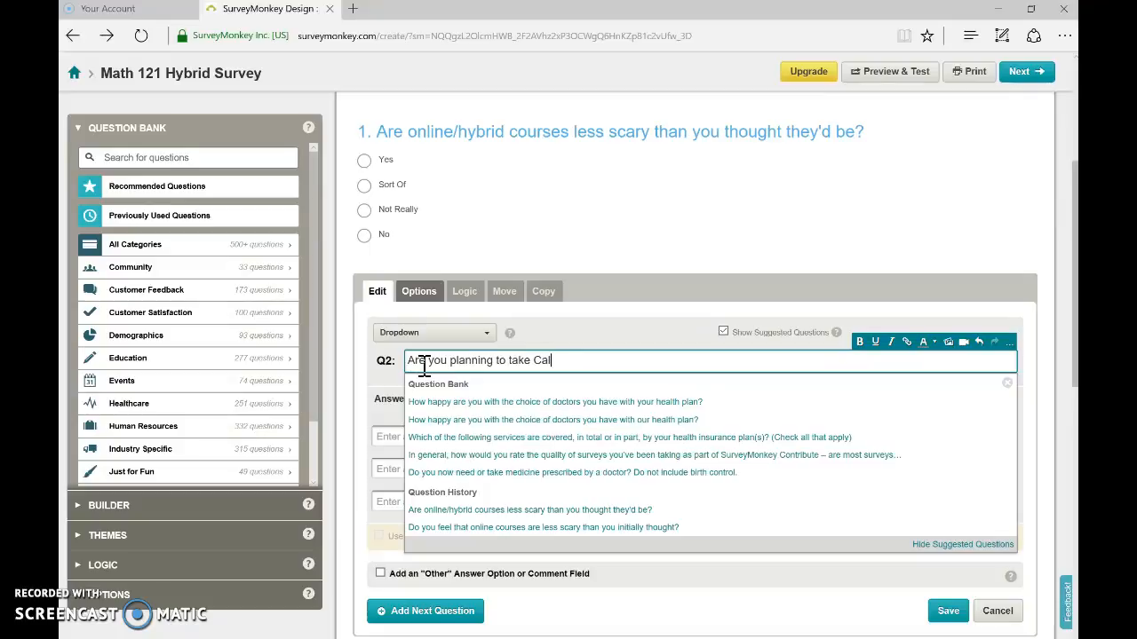
type("culus")
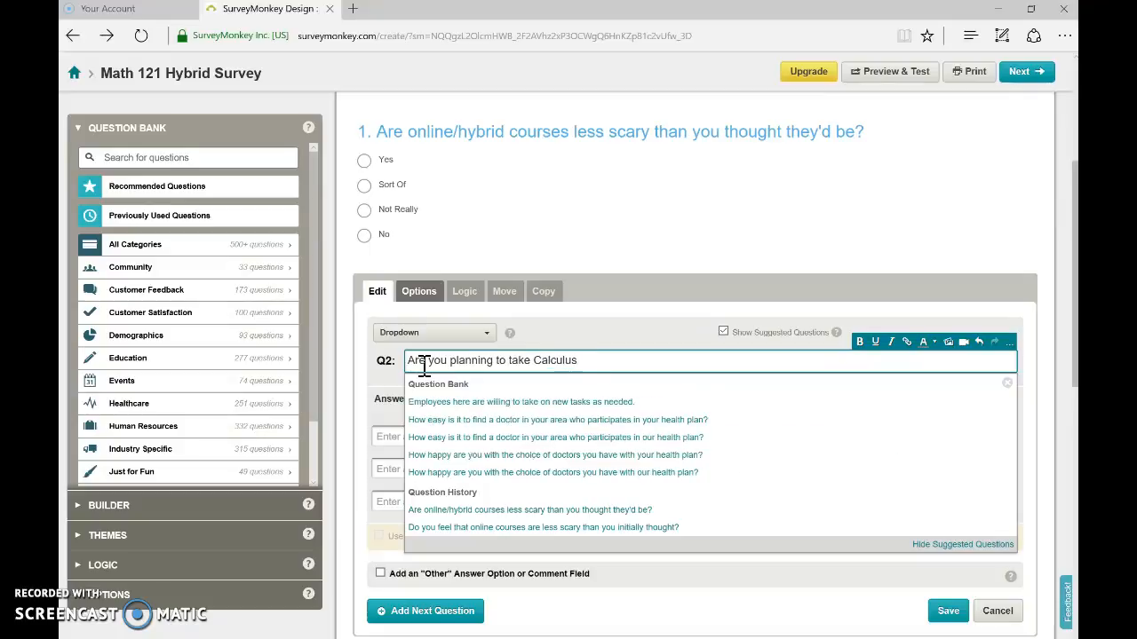
type("?")
left_click(601, 333)
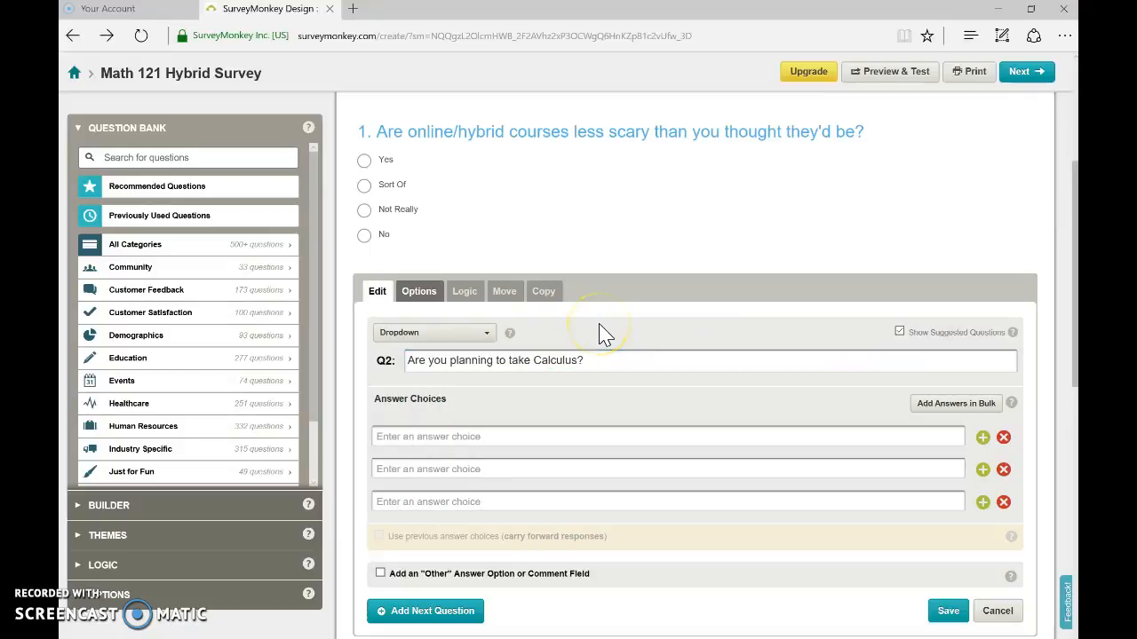
Fill in the Calculus question's answer choices: "Yes", "Maybe", "No" and "Not Sure"
left_click(470, 437)
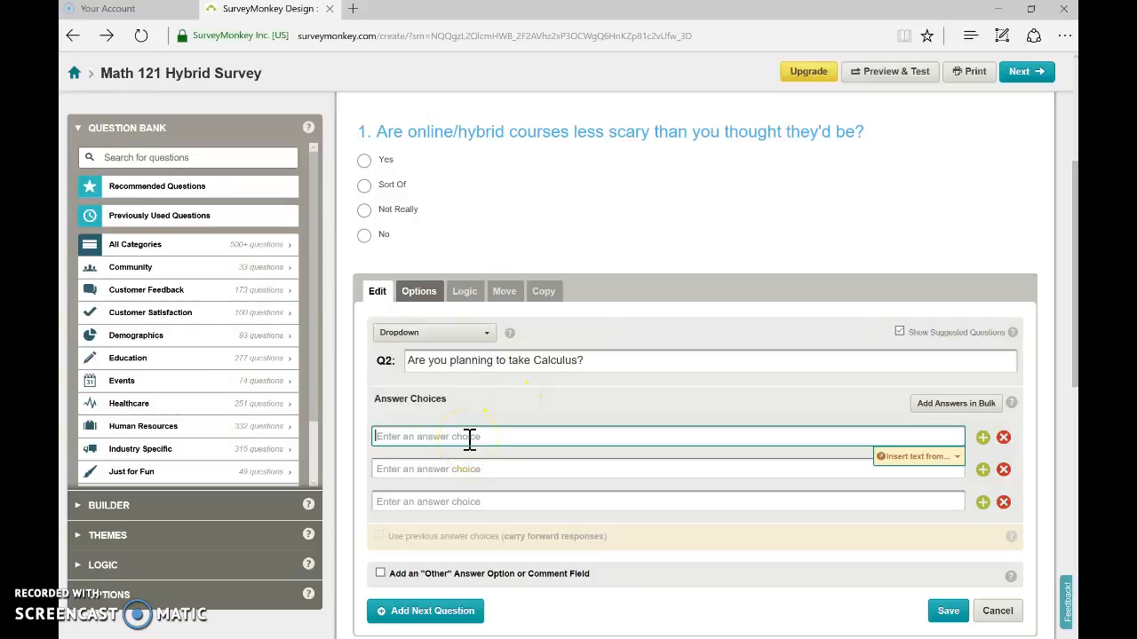
type("Yes")
key("Tab")
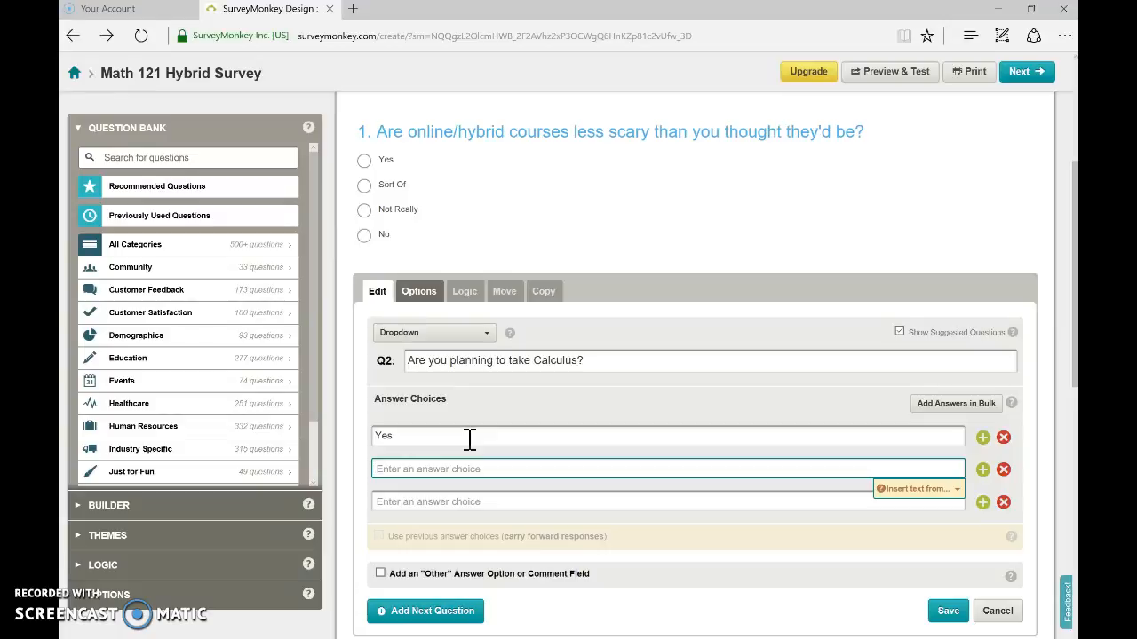
type("Mayv")
type("be")
key("Tab")
type("No")
left_click(553, 413)
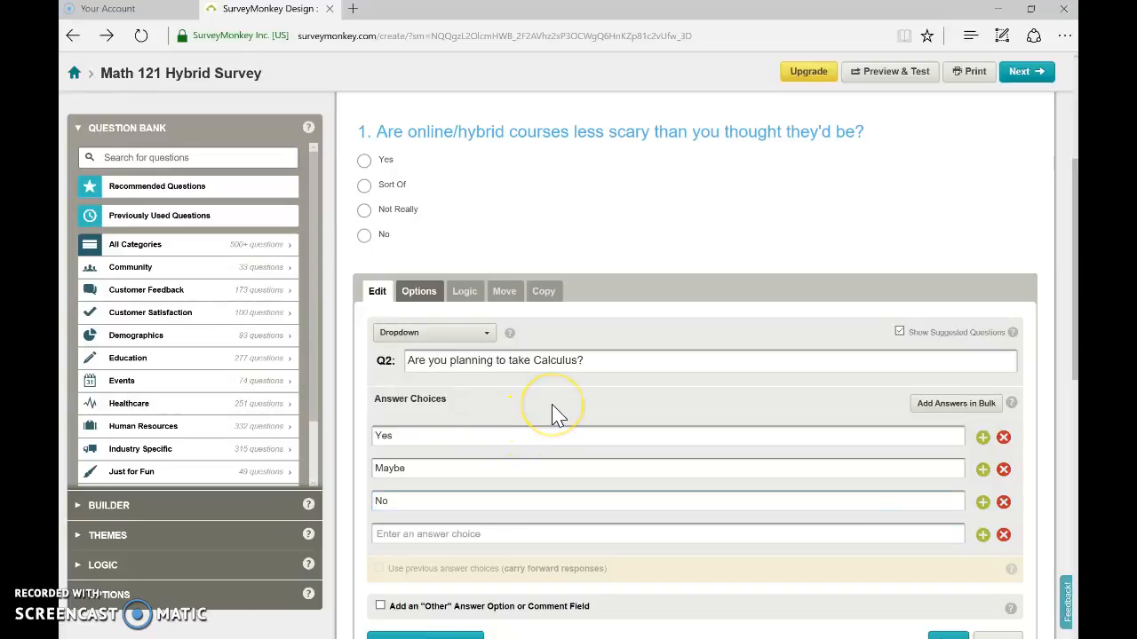
scroll(551, 410, "down", 2)
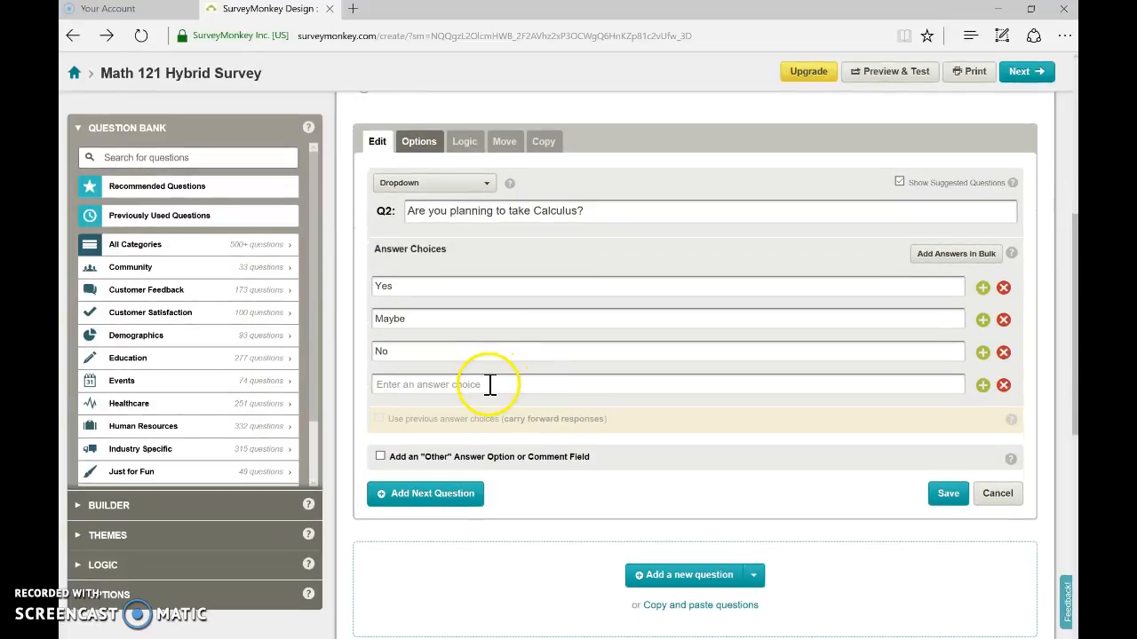
left_click(490, 384)
type("Not Sure")
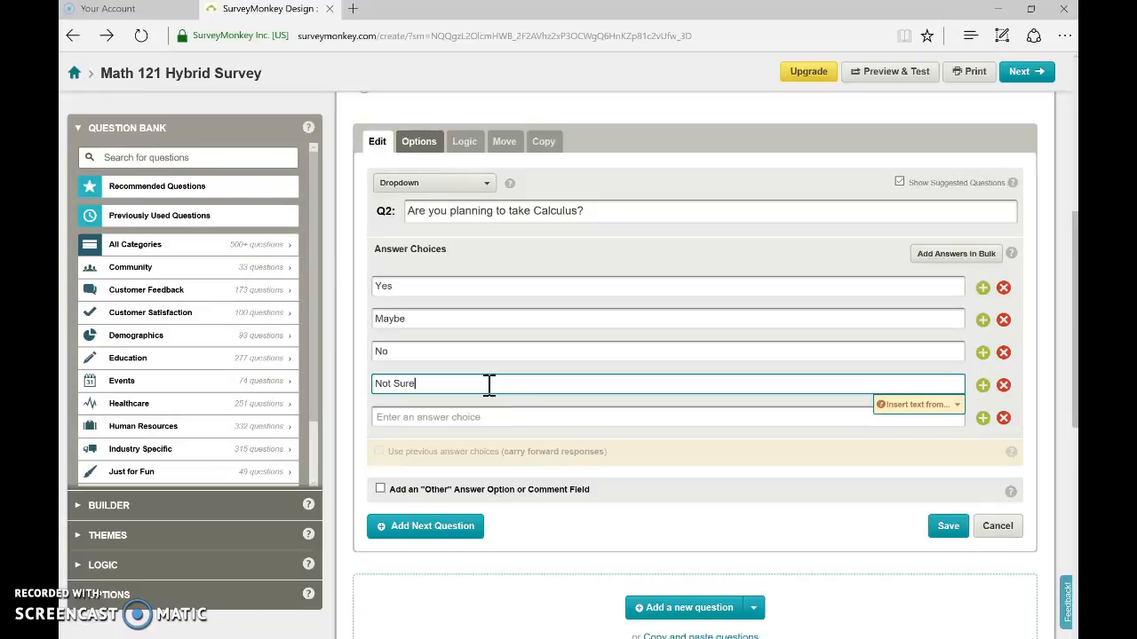
Add a third question to the survey and set its question type to Star Rating
left_click(430, 503)
left_click(432, 536)
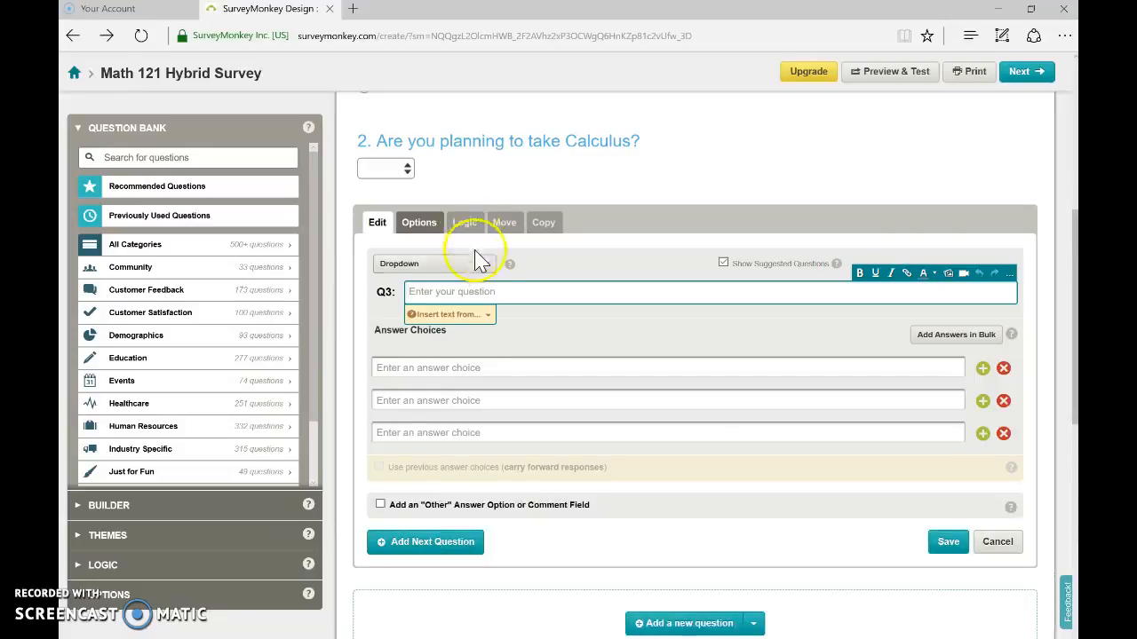
left_click(485, 262)
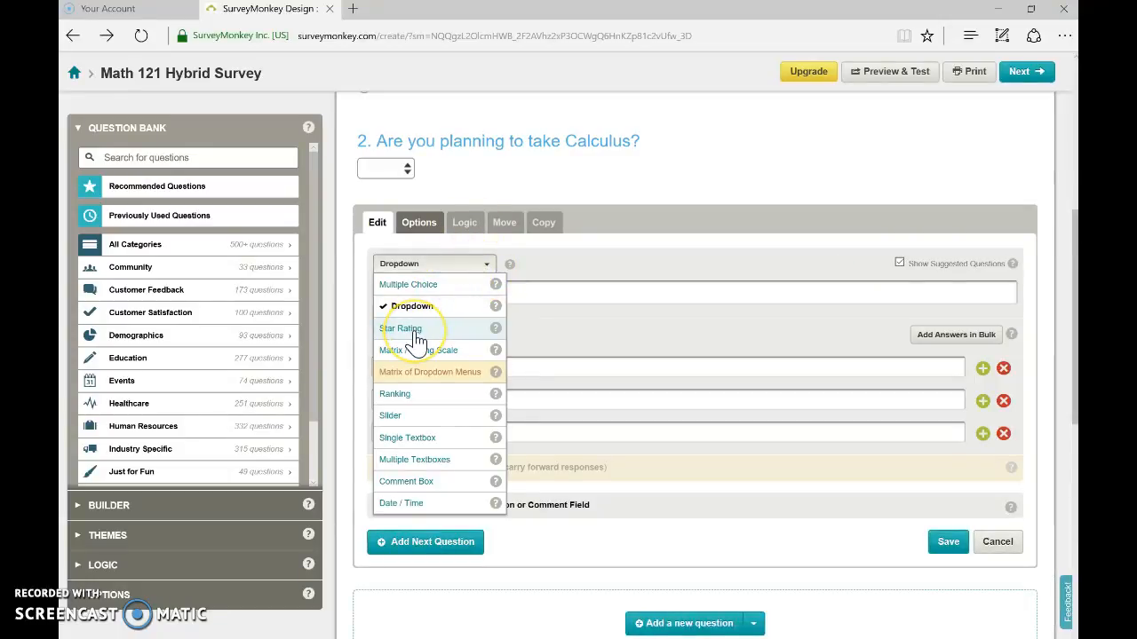
left_click(415, 336)
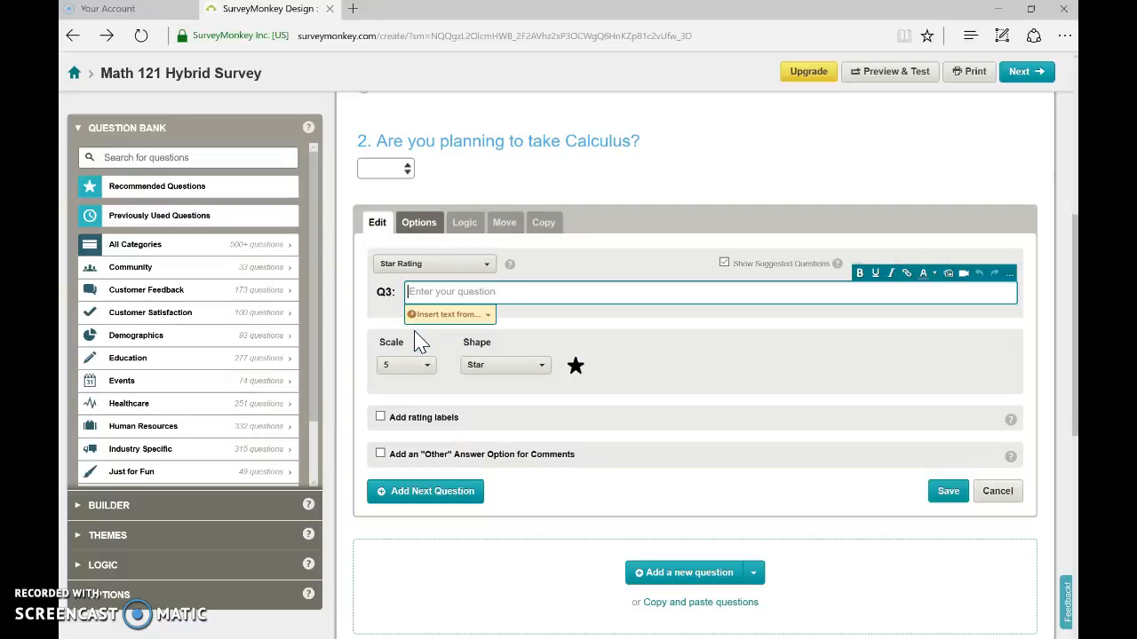
Enter "Rate this course so far" as the text of the star rating question and add a fourth question
type("R")
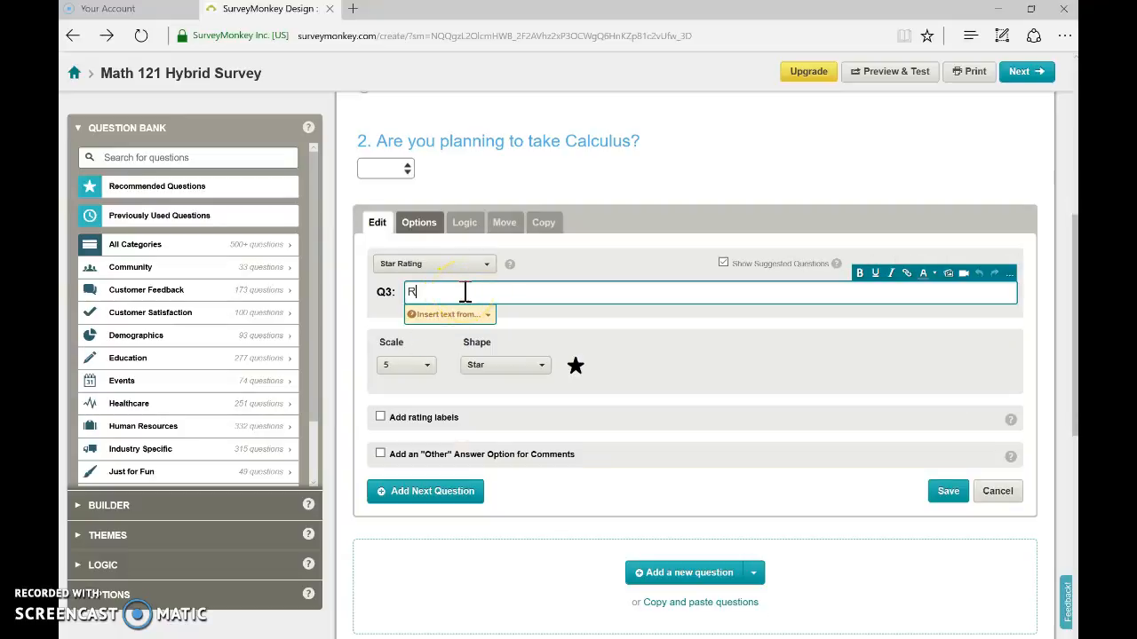
type("ate this course so far")
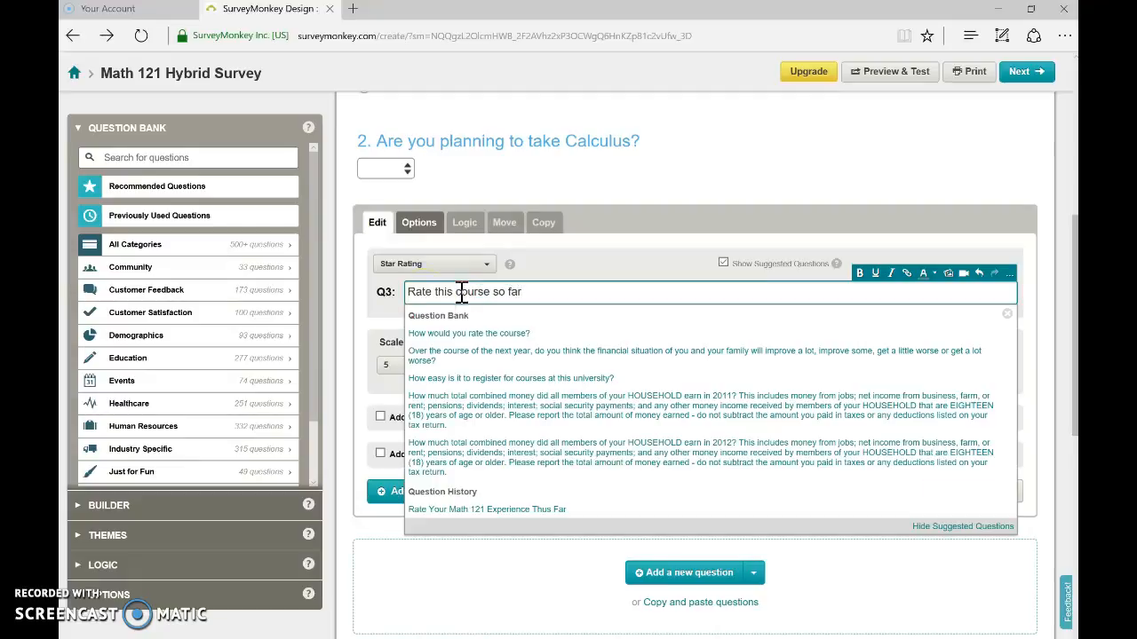
left_click(391, 322)
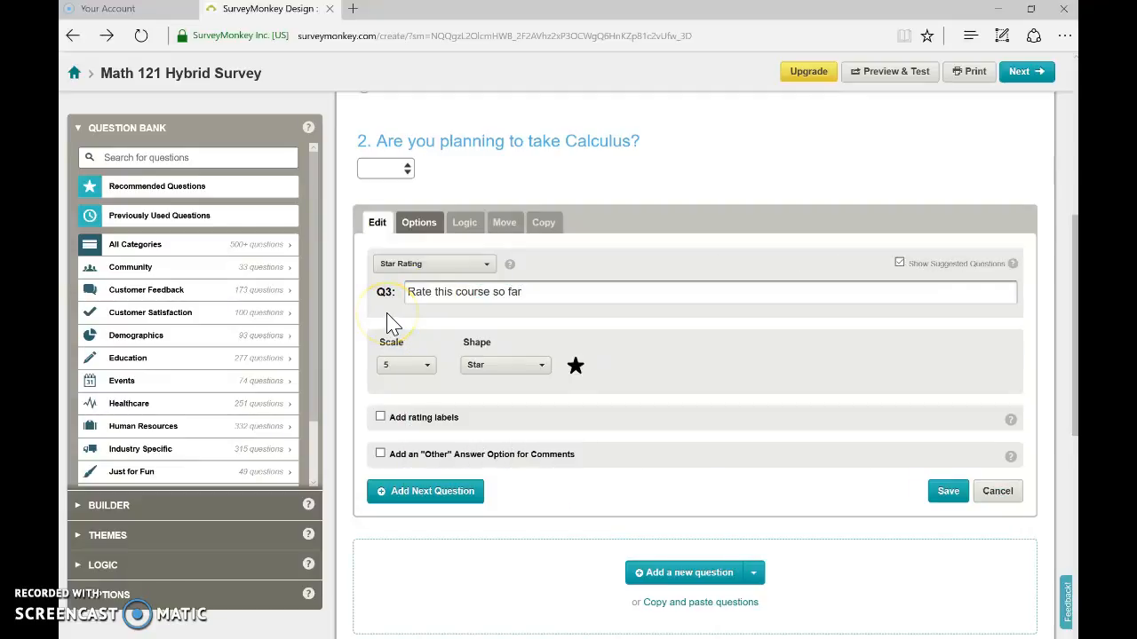
left_click(543, 369)
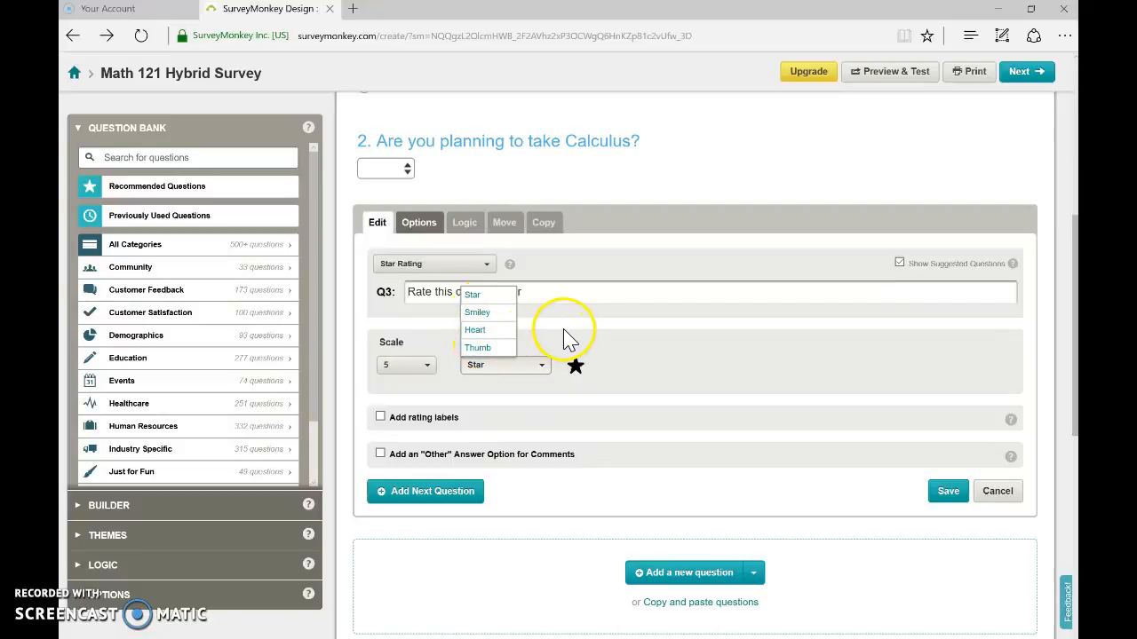
left_click(468, 500)
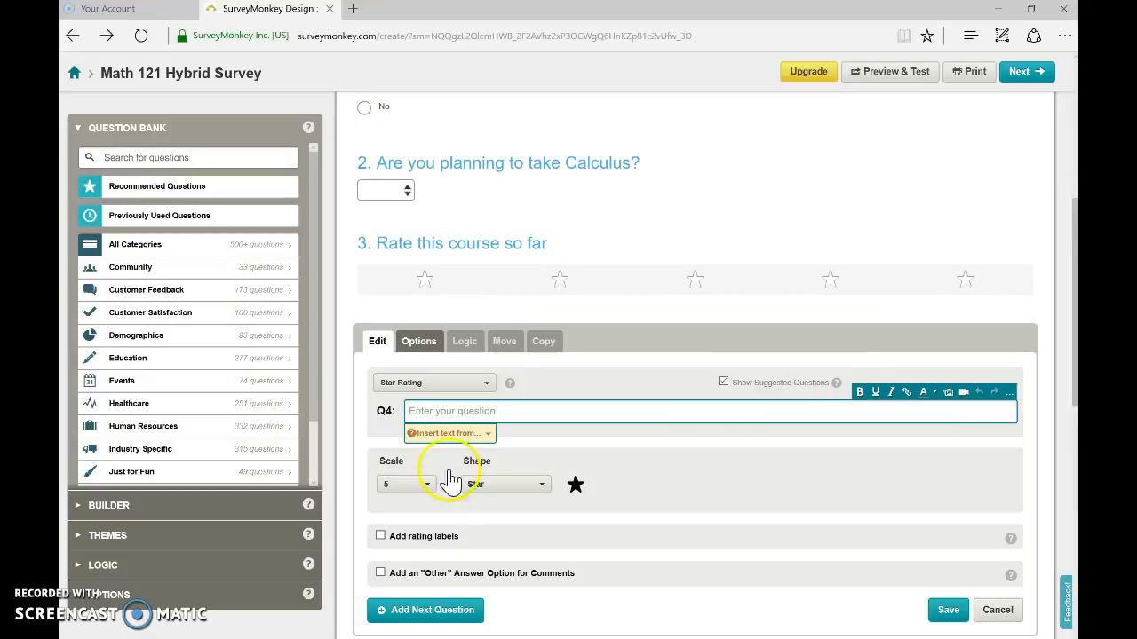
left_click(485, 384)
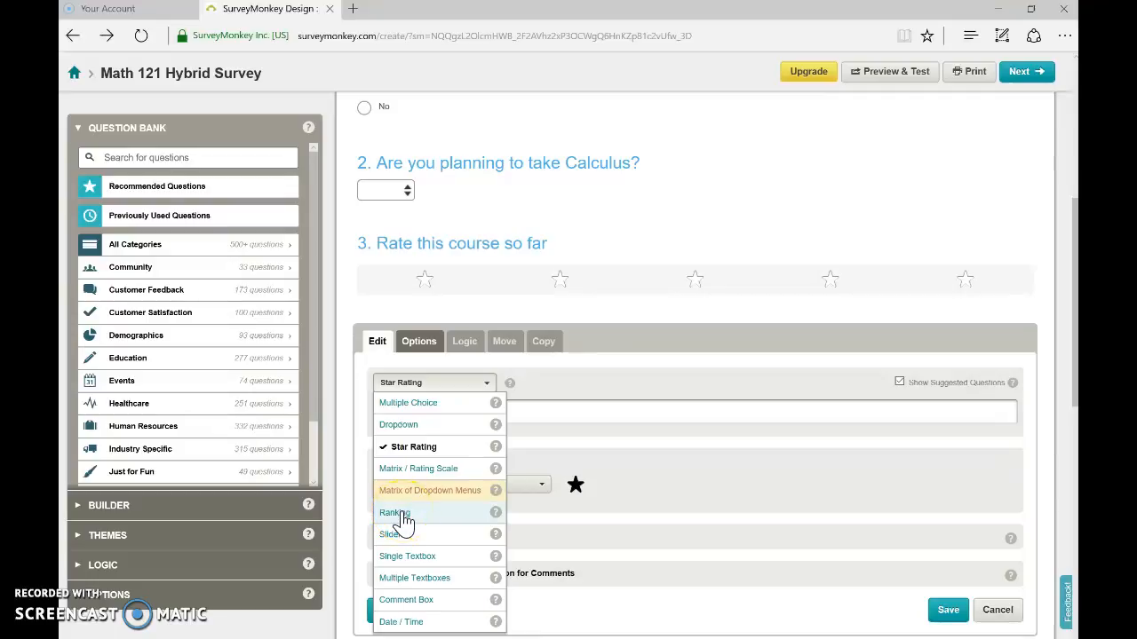
left_click(397, 515)
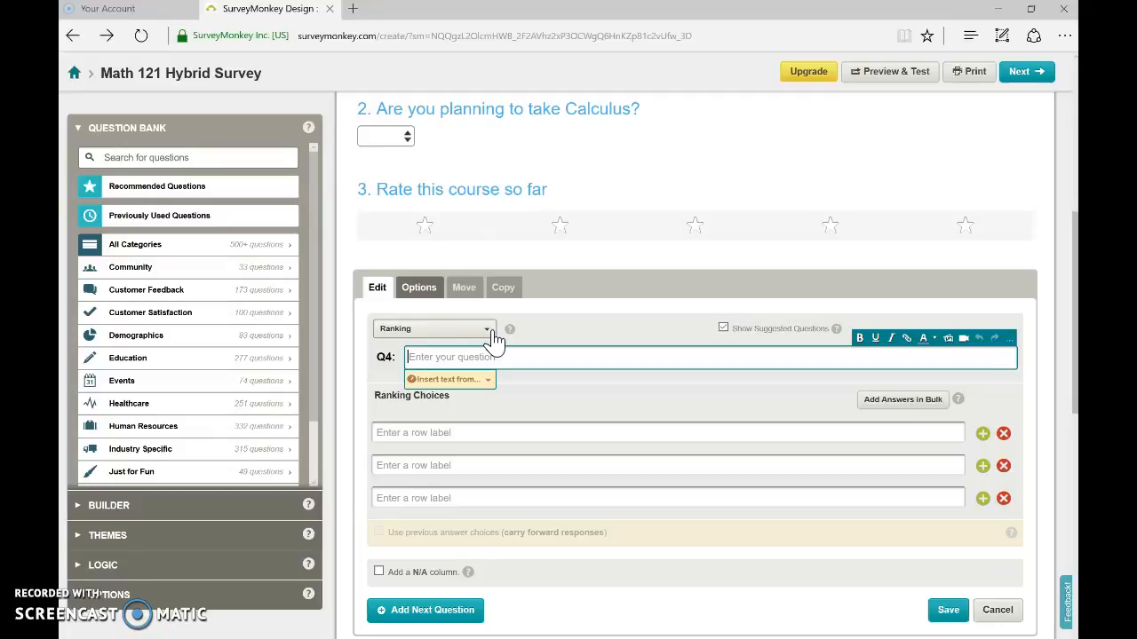
left_click(487, 330)
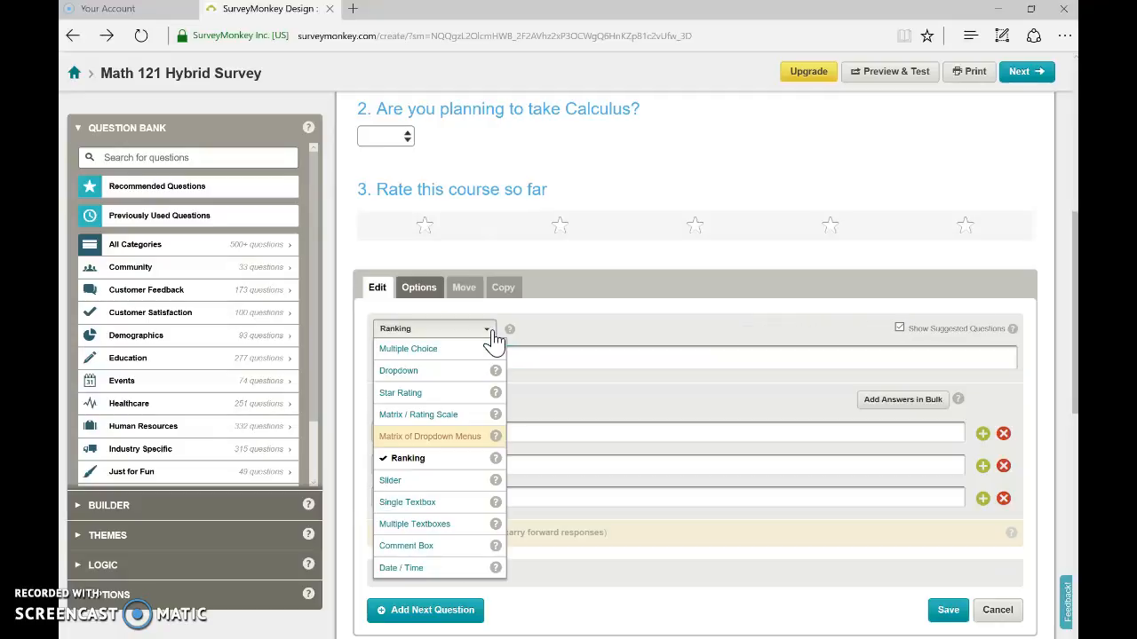
left_click(493, 335)
left_click(441, 358)
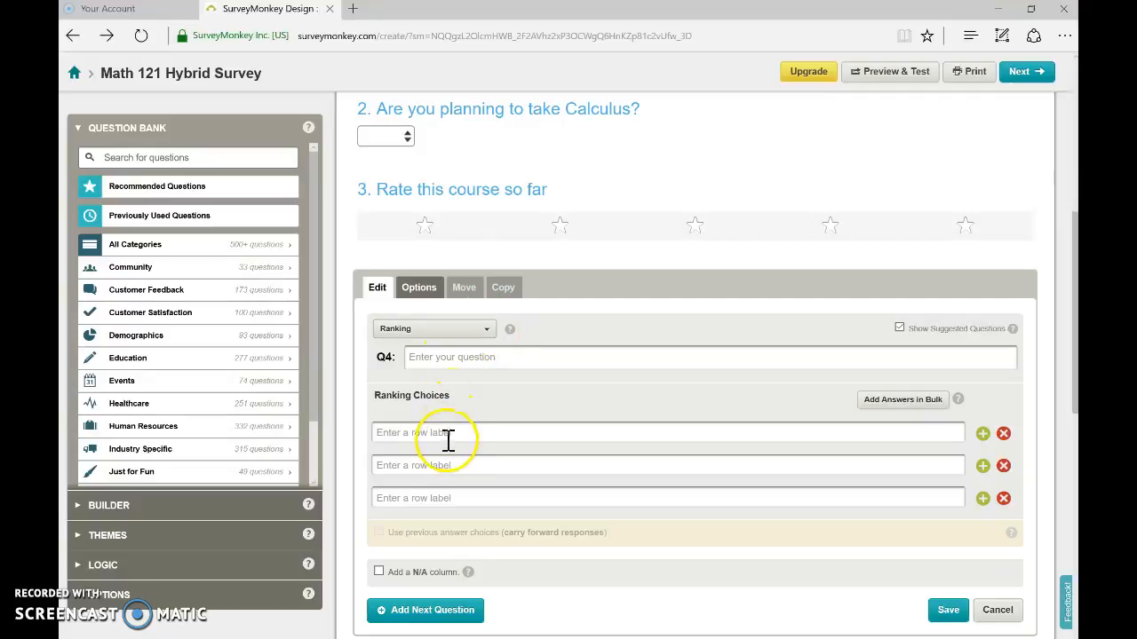
left_click(458, 362)
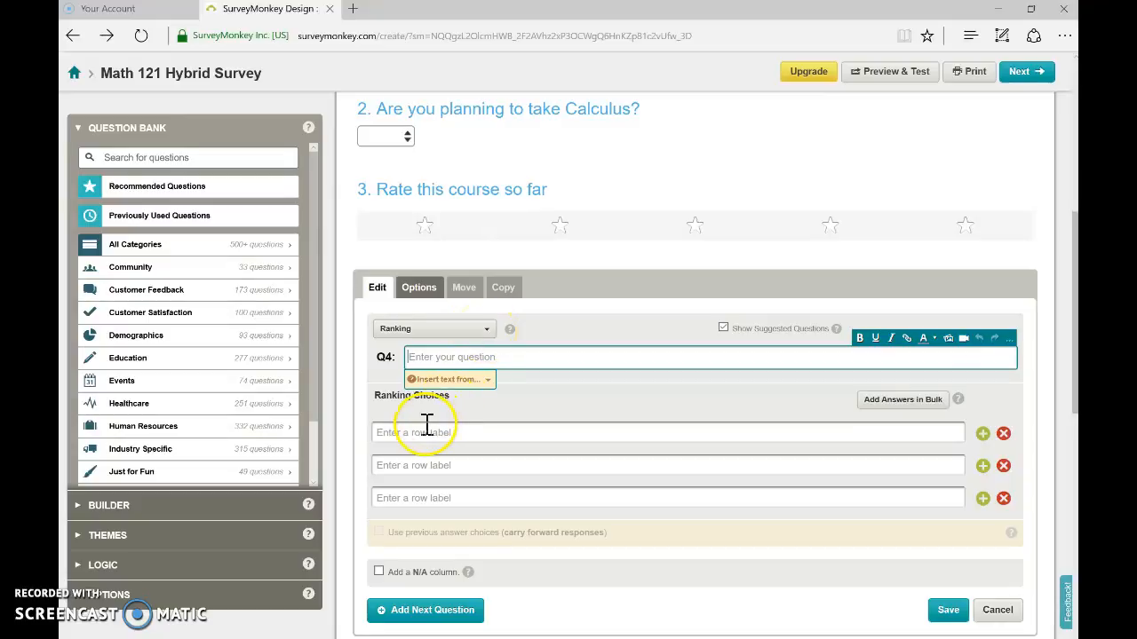
Set the fourth question's type to Slider and enter "What was your grade in your previous Math course?" as its text
left_click(484, 329)
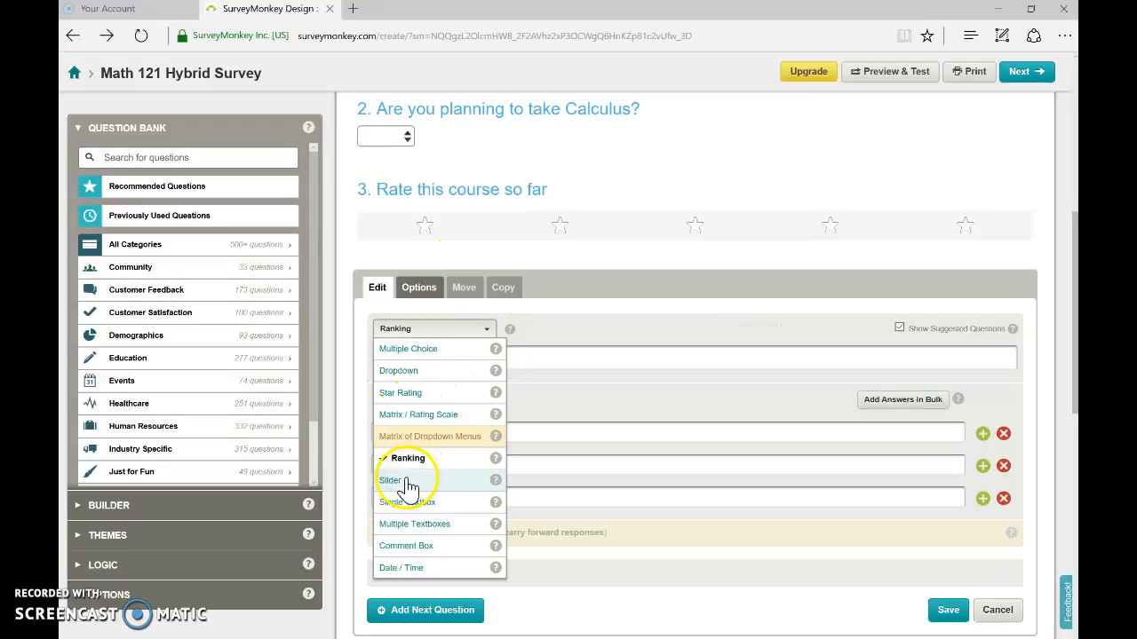
left_click(393, 489)
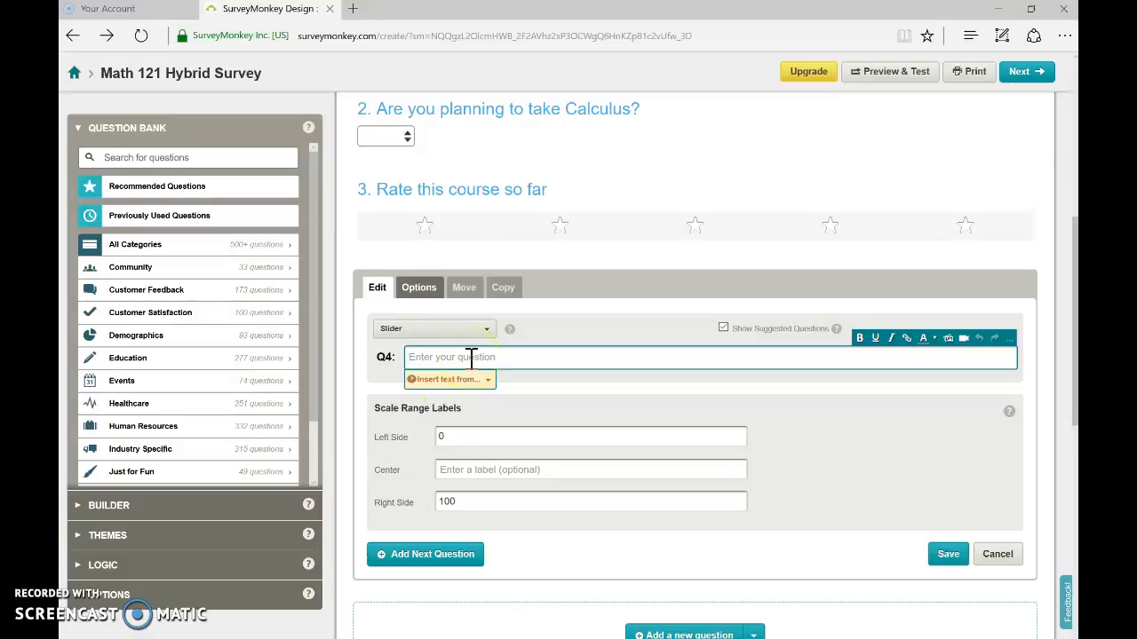
type("Whgat was")
key("BackSpace")
key("BackSpace")
key("BackSpace")
key("BackSpace")
key("BackSpace")
key("BackSpace")
key("BackSpace")
key("BackSpace")
type("at was your grade i")
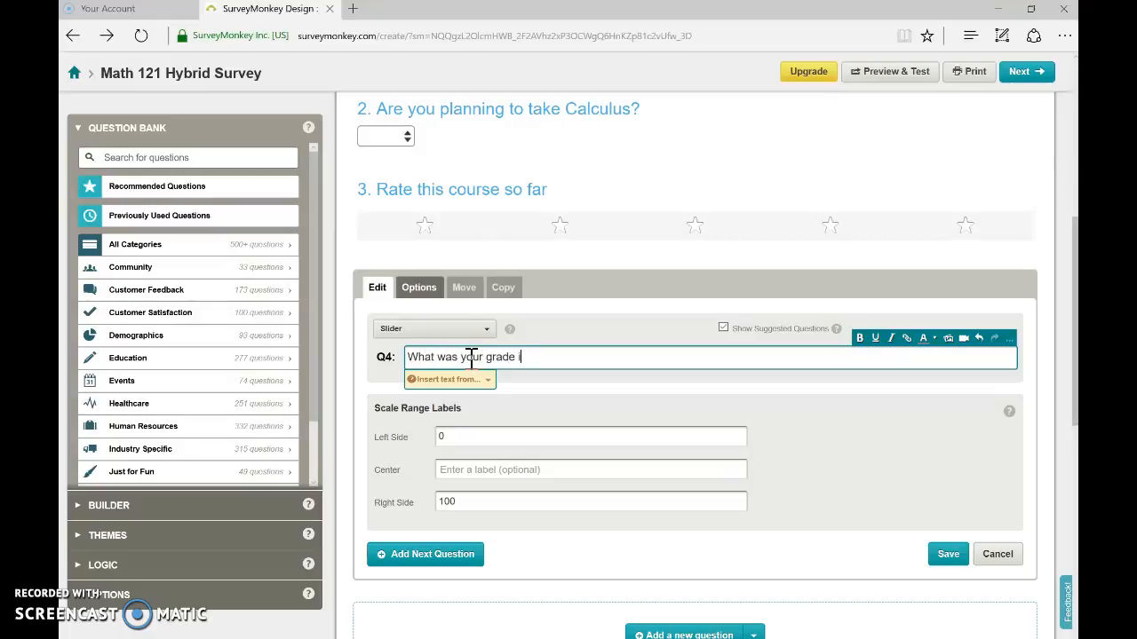
type("n your previous Math ")
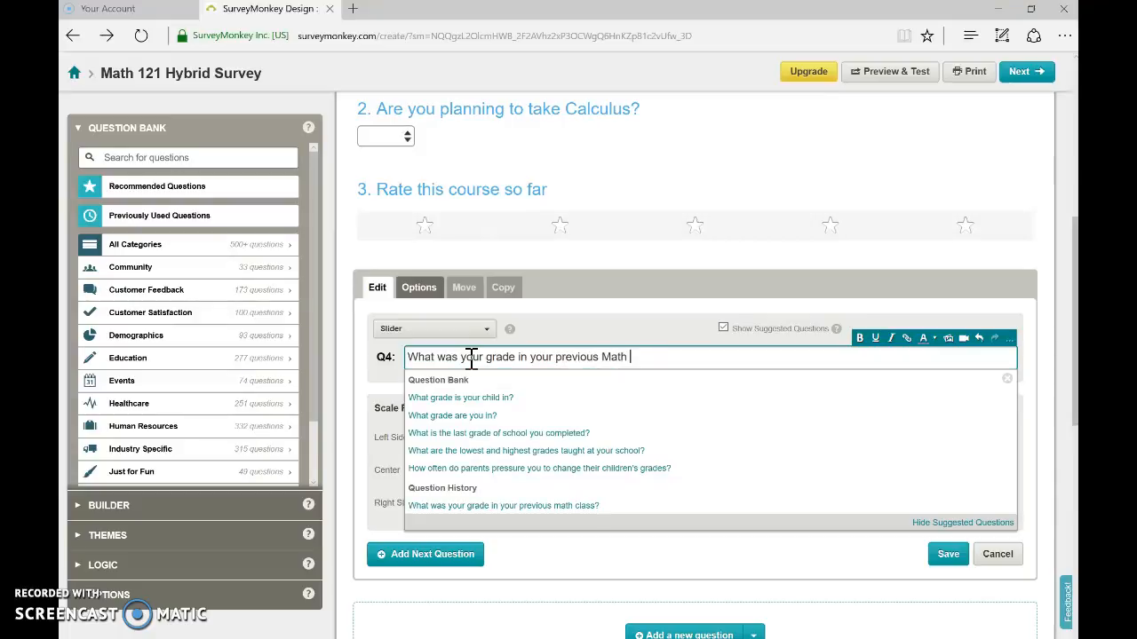
type("course")
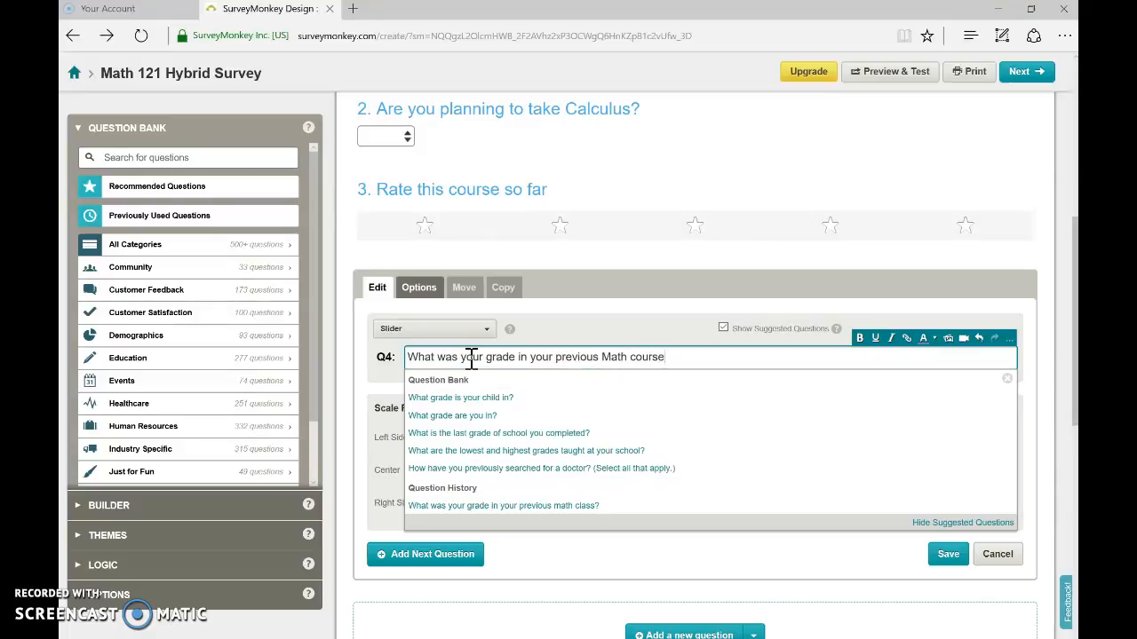
type("?")
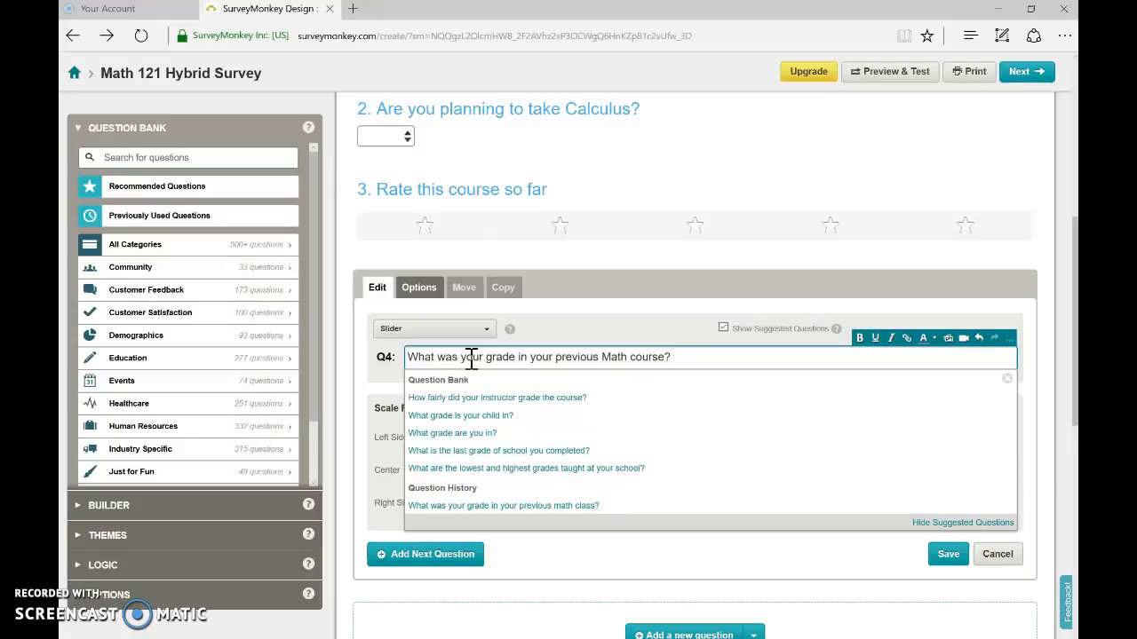
left_click(588, 303)
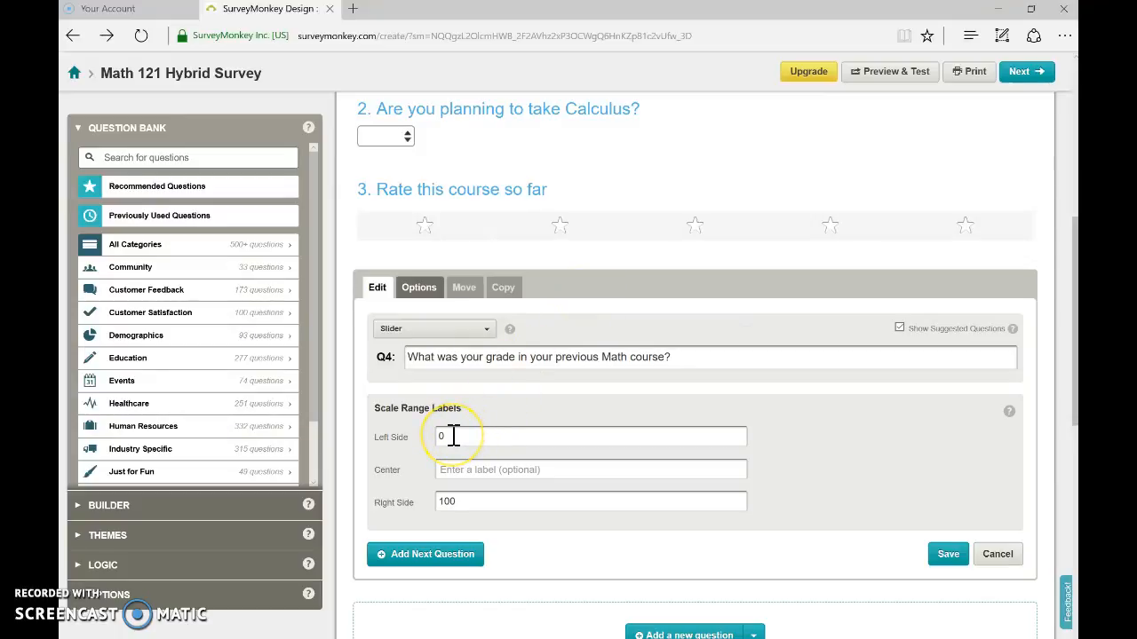
Set the slider's center scale label to "grade" and add a fifth question
left_click(481, 469)
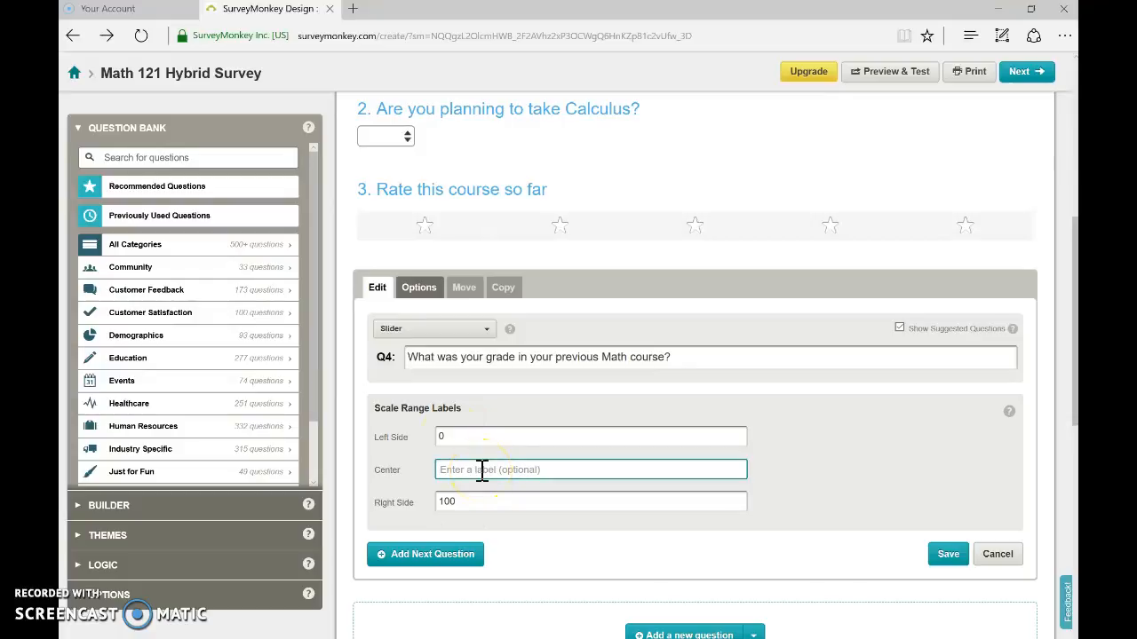
type("grade")
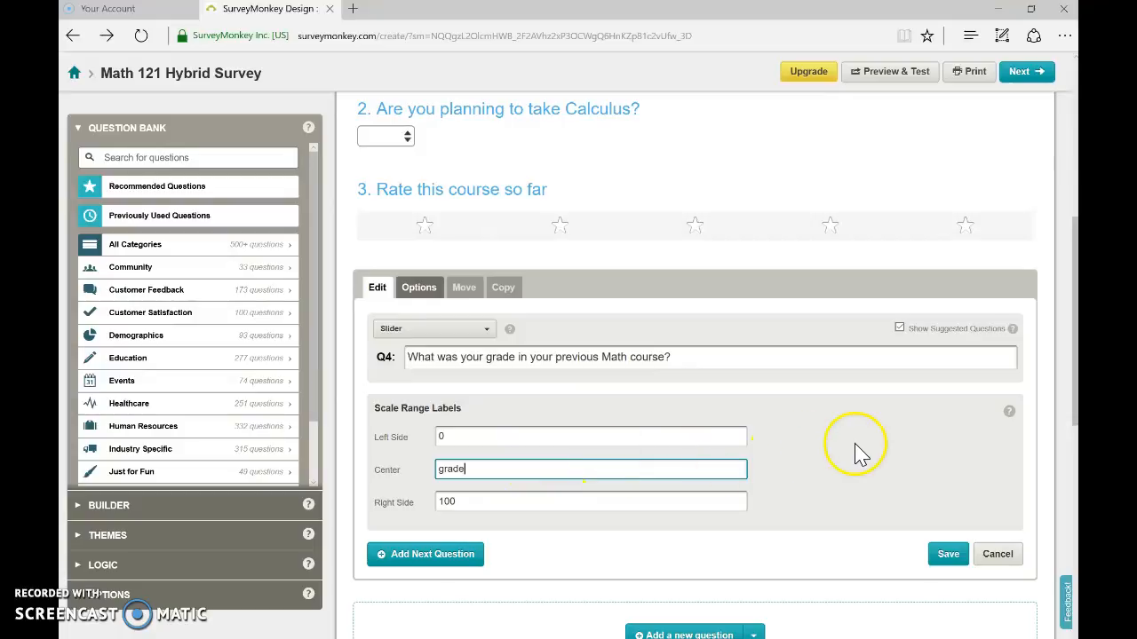
left_click(453, 560)
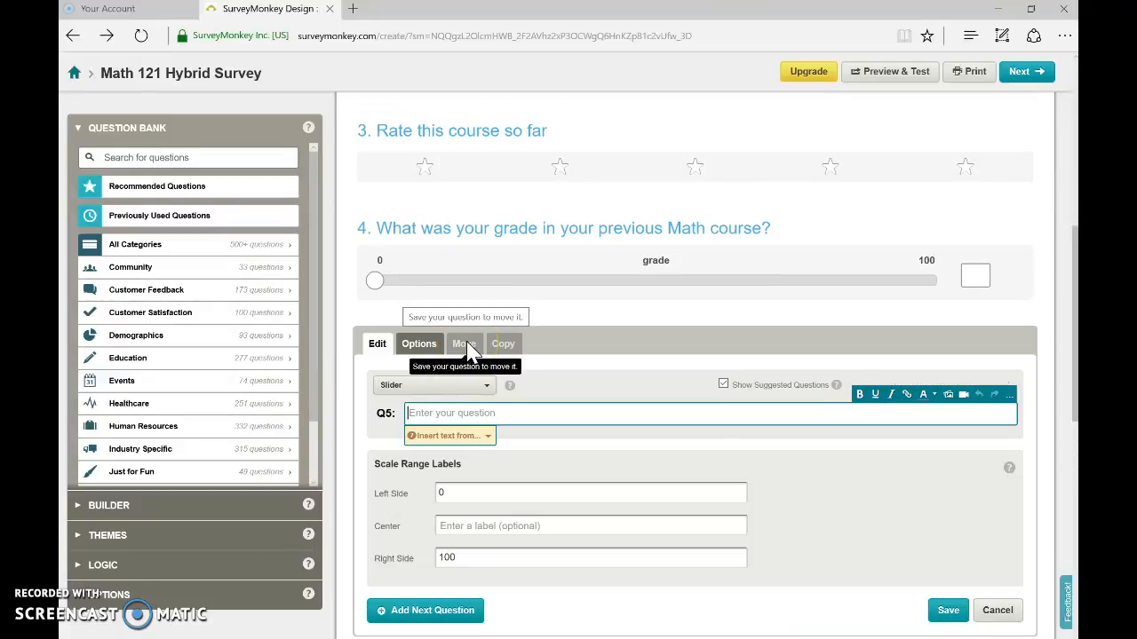
Set the fifth question's type to Single Textbox
left_click(487, 386)
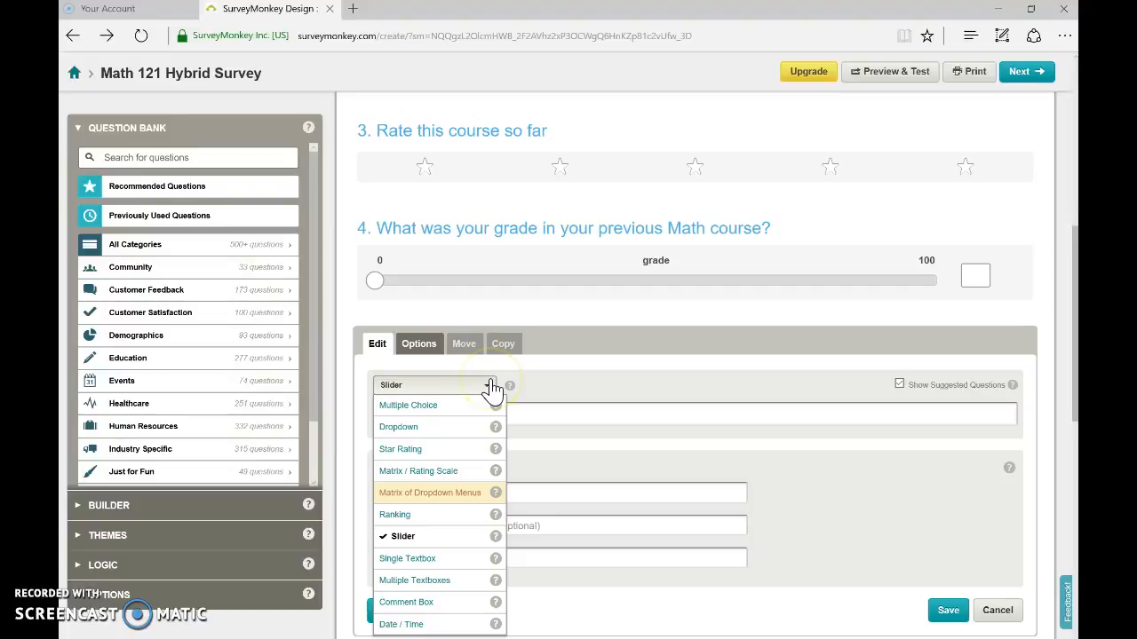
left_click(424, 560)
left_click(487, 389)
left_click(439, 412)
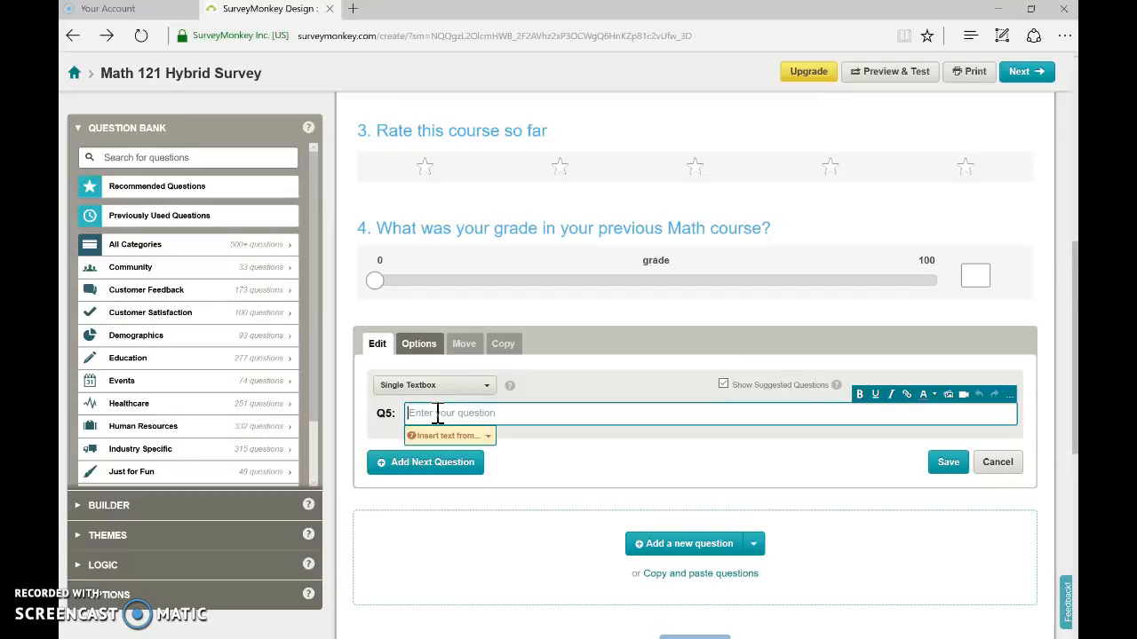
Enter "Open-ended question" as the fifth question's text and add a sixth question
type("Open-end")
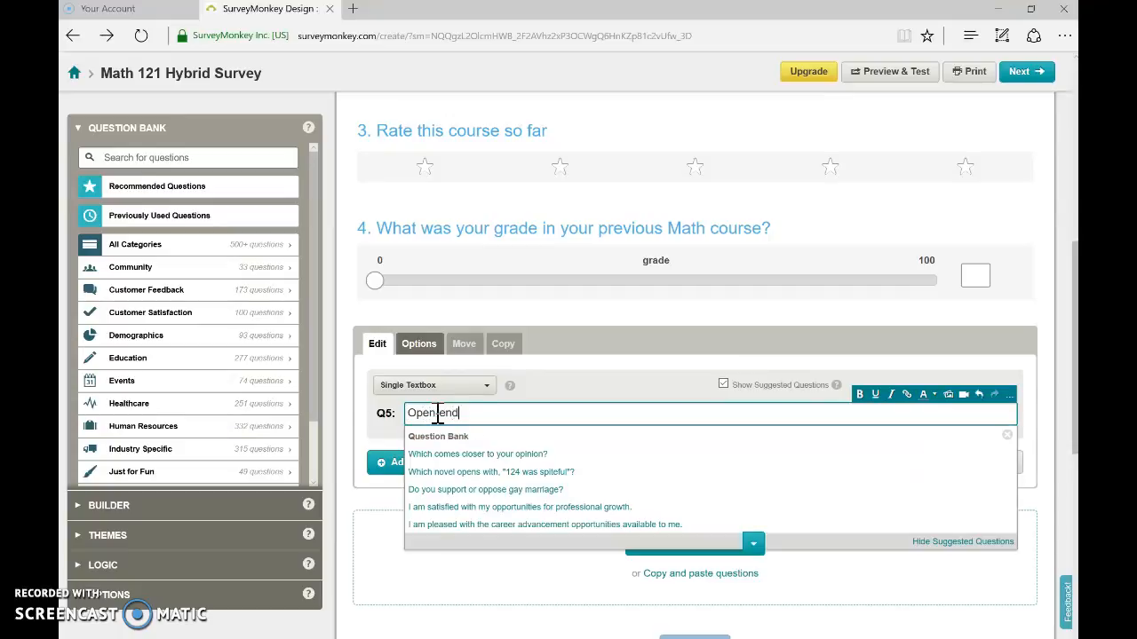
type("ed que")
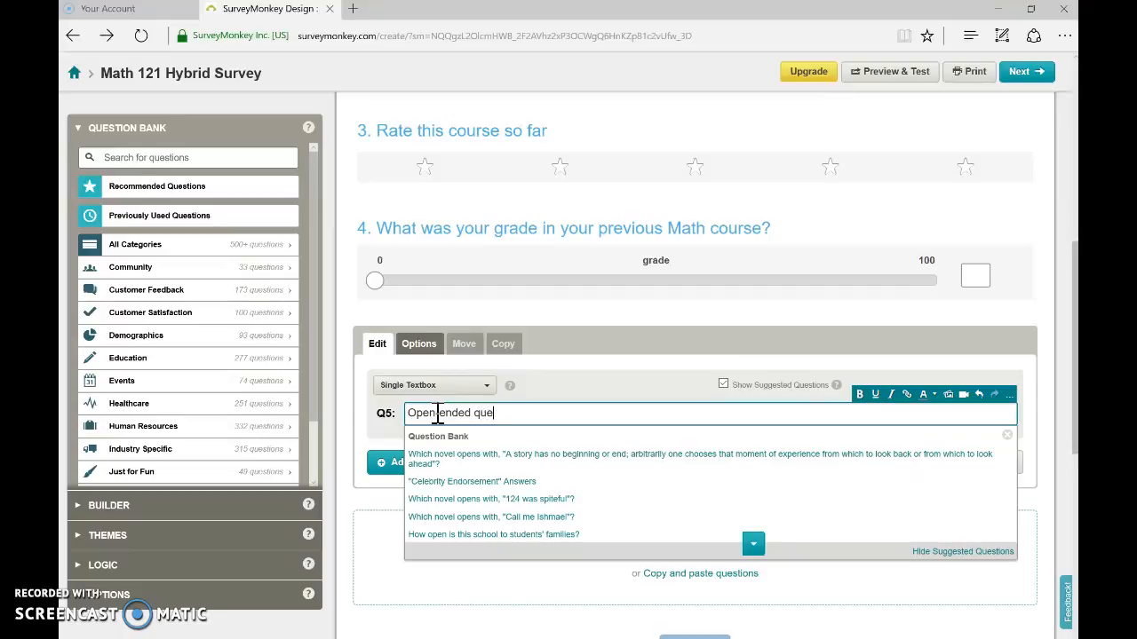
type("stion")
left_click(573, 391)
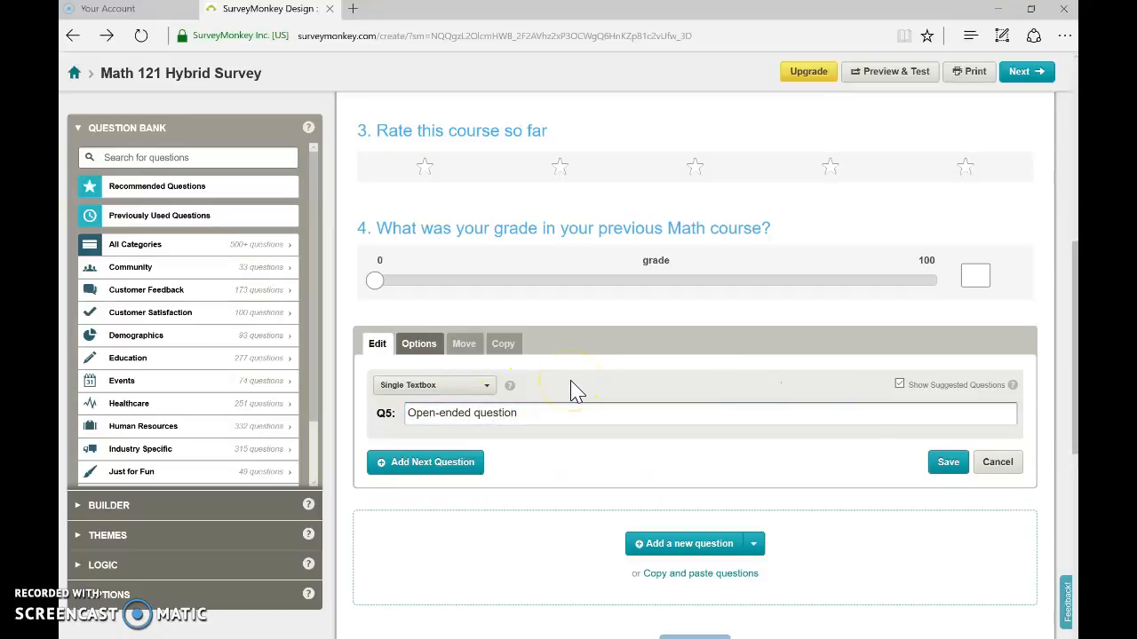
left_click(434, 463)
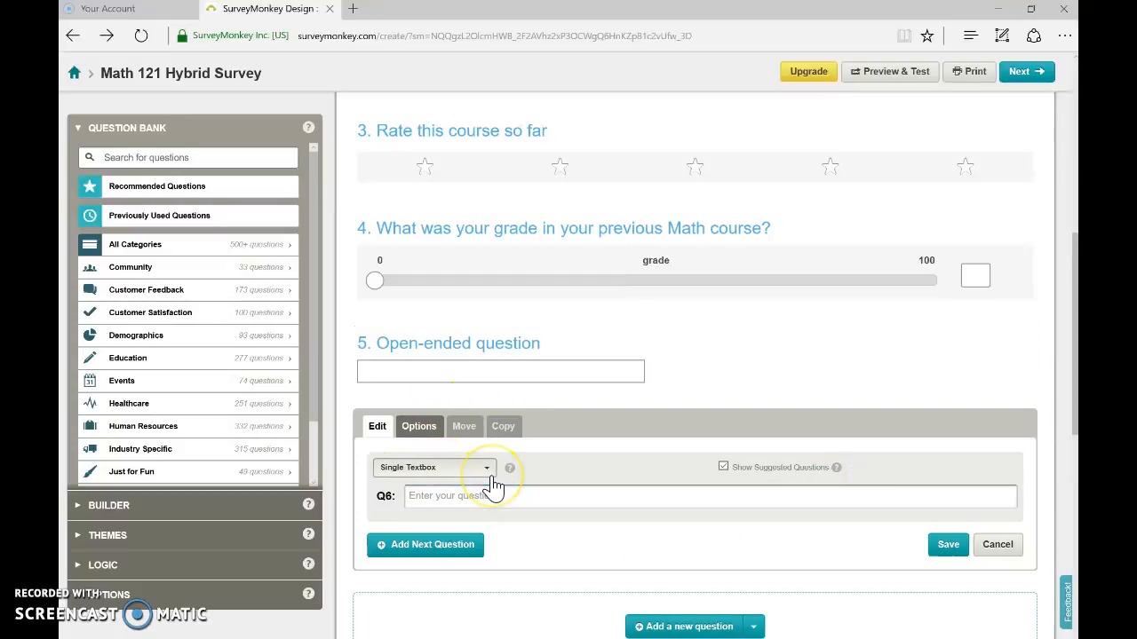
left_click(489, 470)
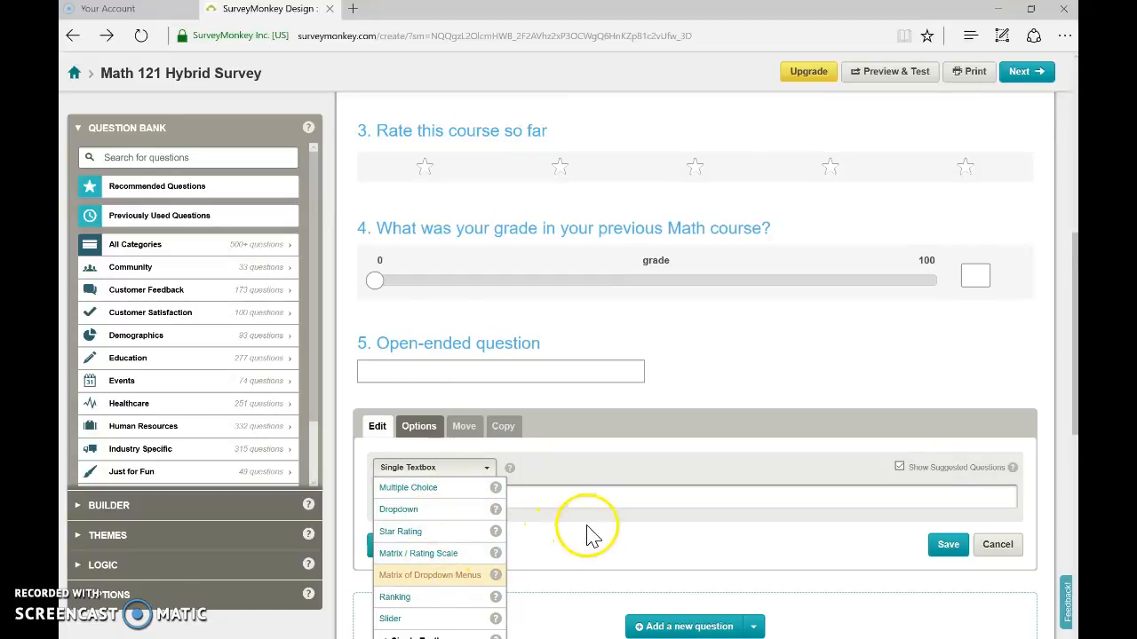
scroll(666, 367, "down", 1)
left_click(723, 297)
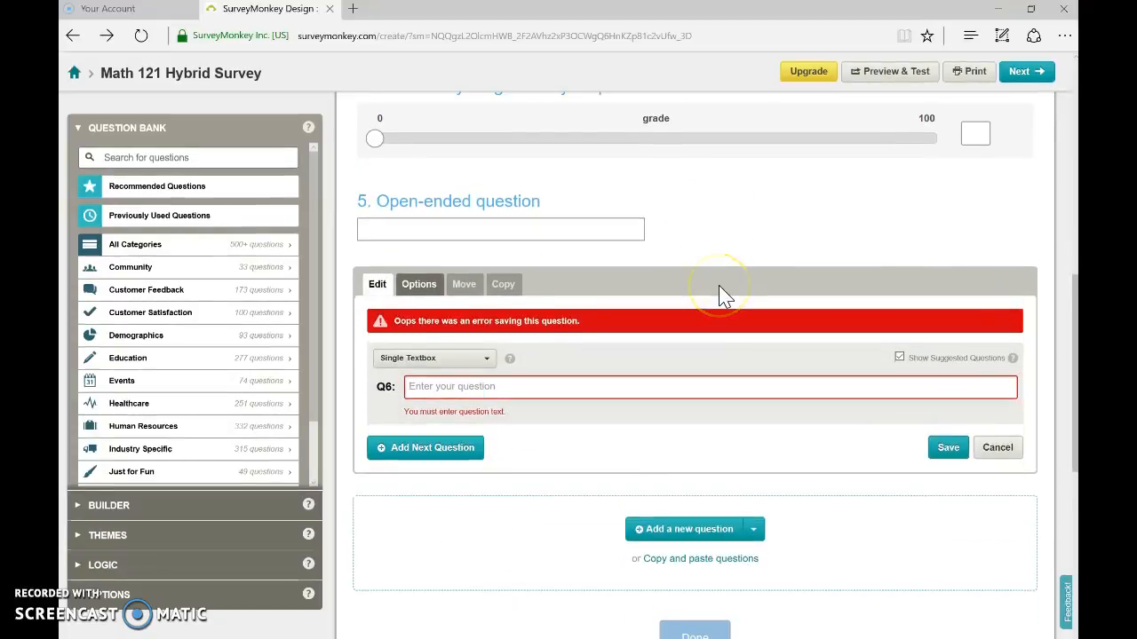
scroll(719, 285, "down", 1)
left_click(487, 286)
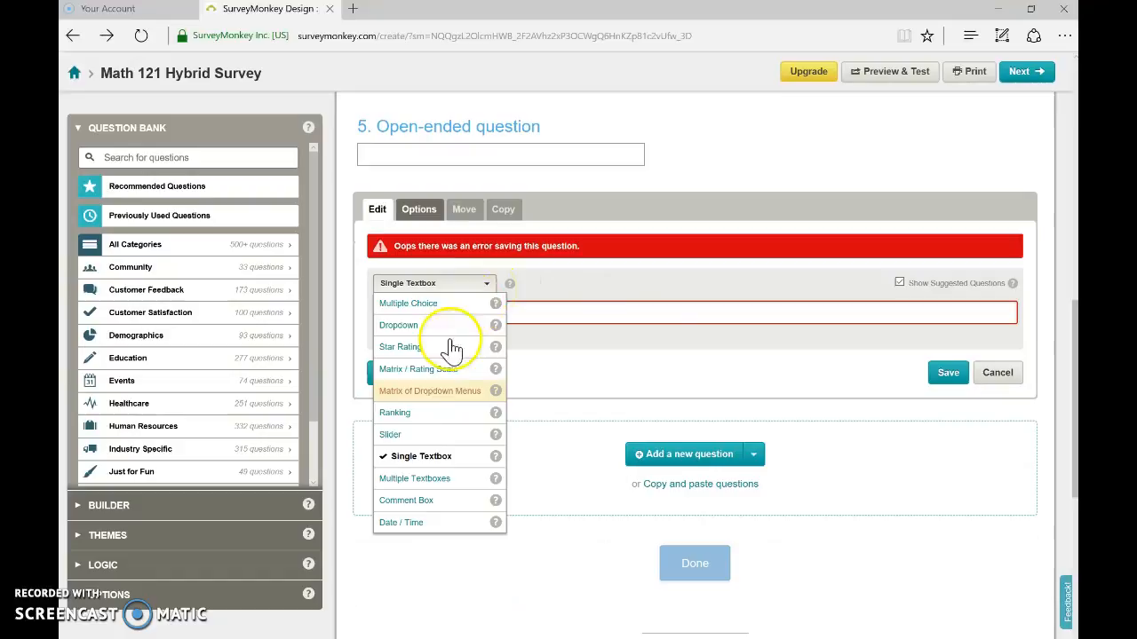
left_click(418, 479)
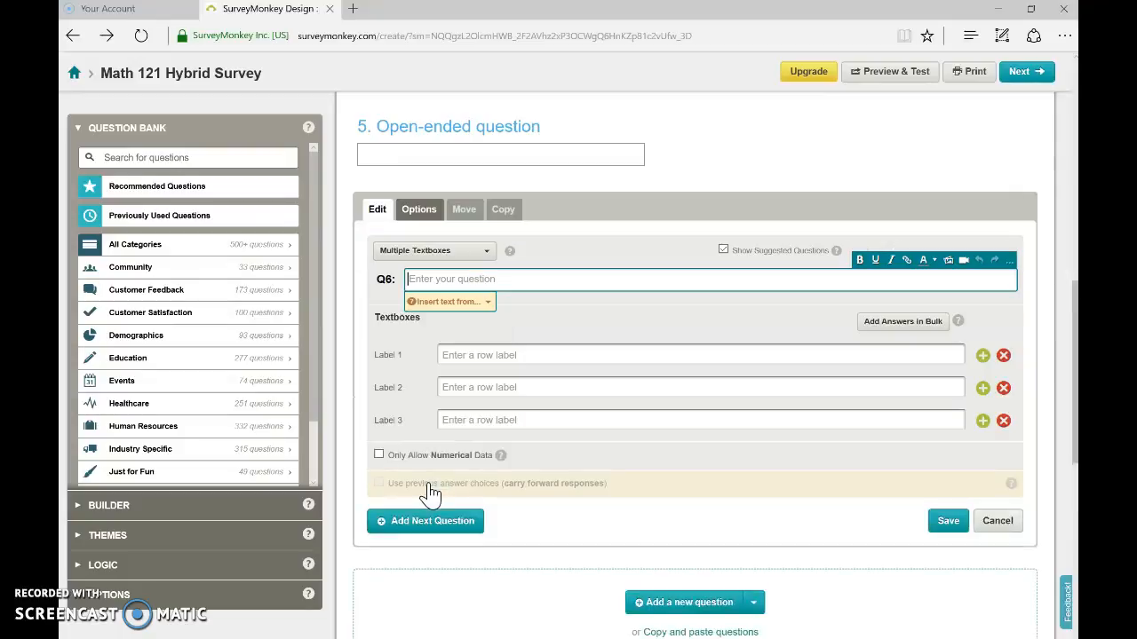
Set the sixth question's type to Comment Box
left_click(480, 255)
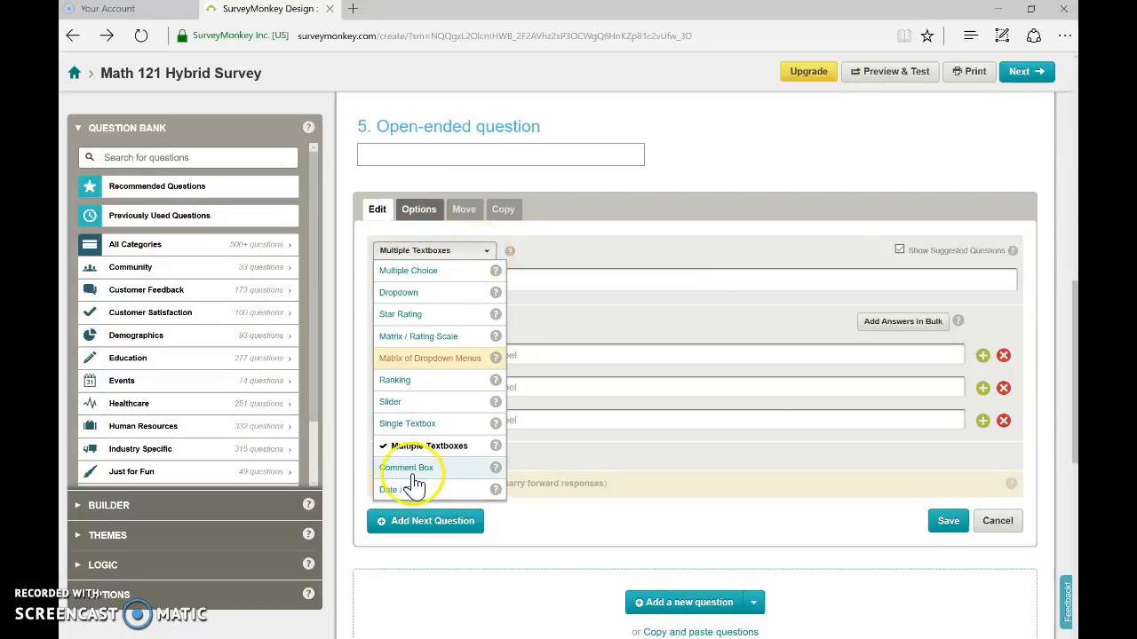
left_click(432, 469)
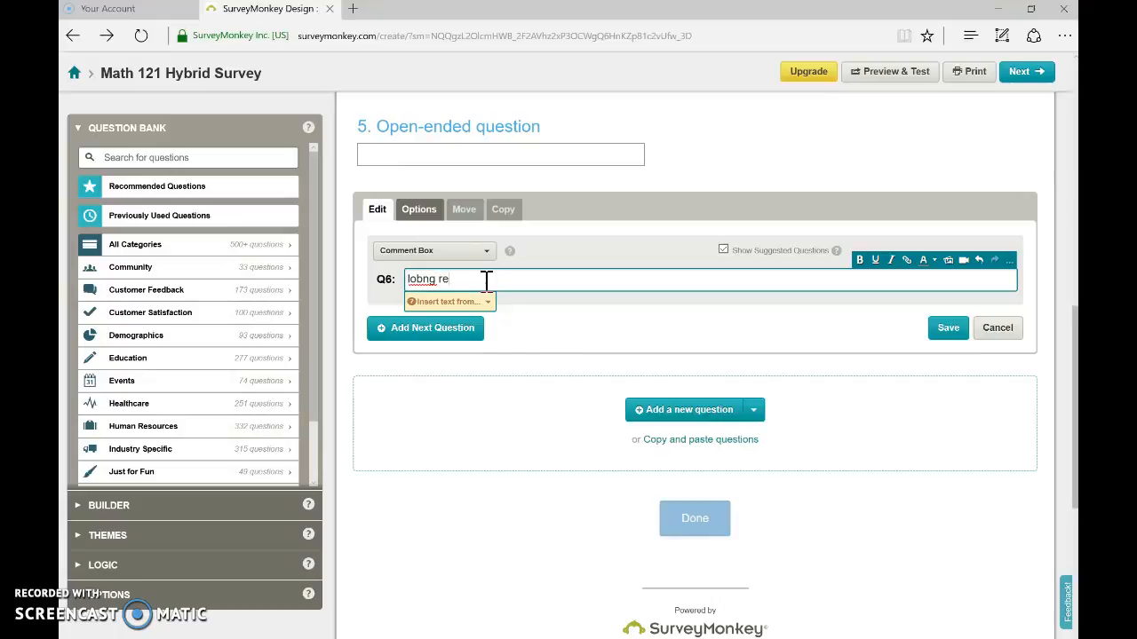
Enter "long response" as the sixth question's text and add a seventh question
type("s")
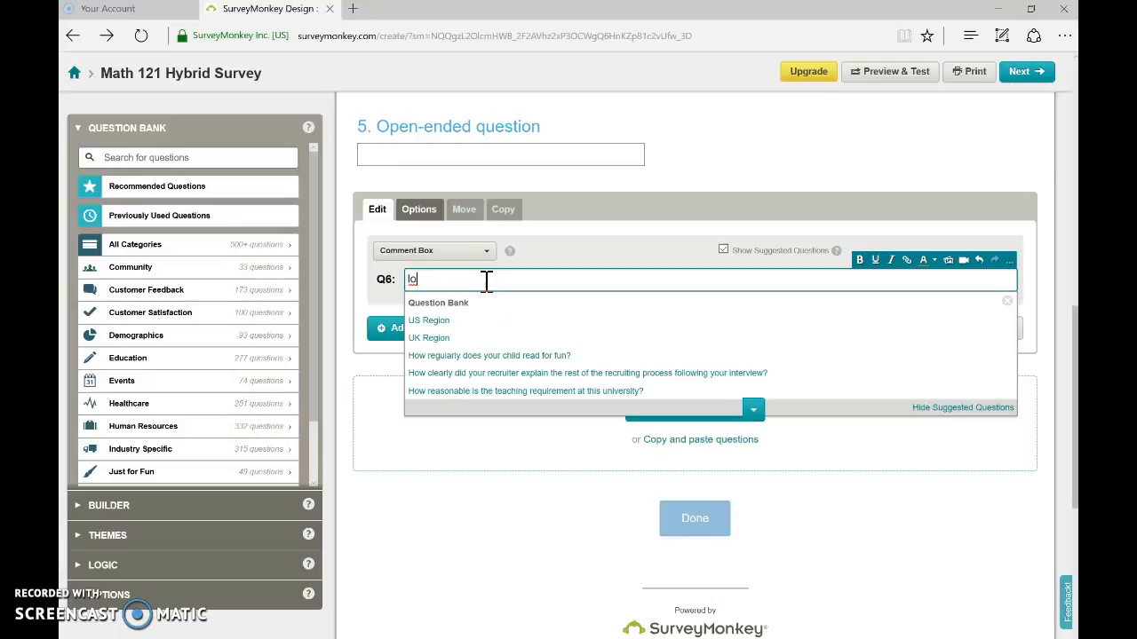
type("ng respond")
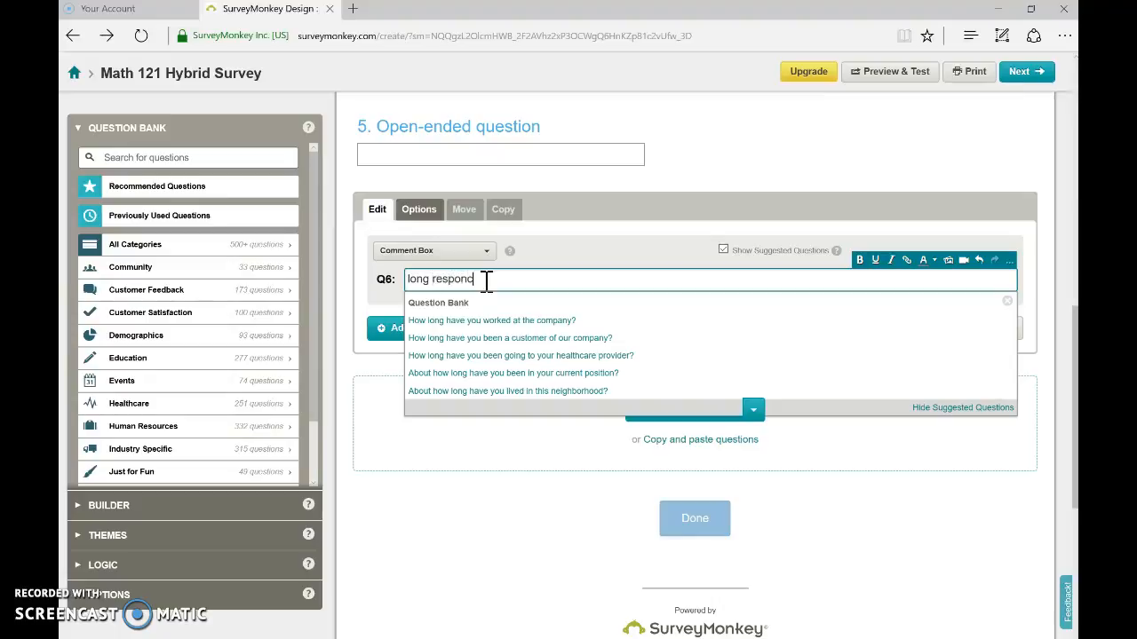
key("BackSpace")
type("se")
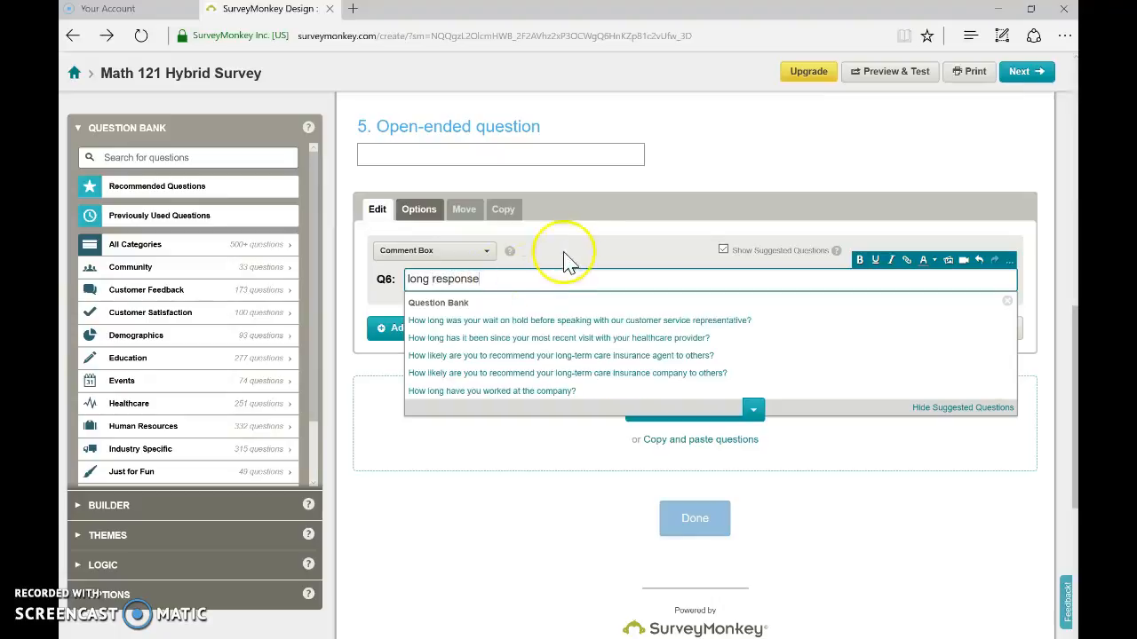
left_click(578, 235)
left_click(433, 325)
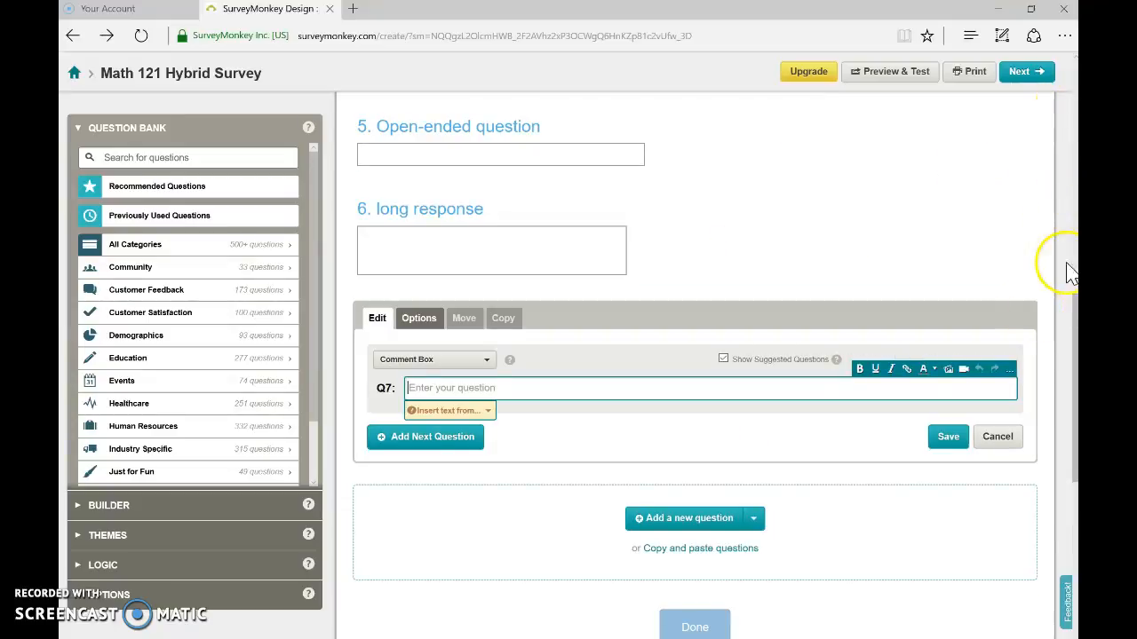
Review the survey's six questions and their answer formats, from the multiple-choice question to the comment box
scroll(1074, 100, "up", 6)
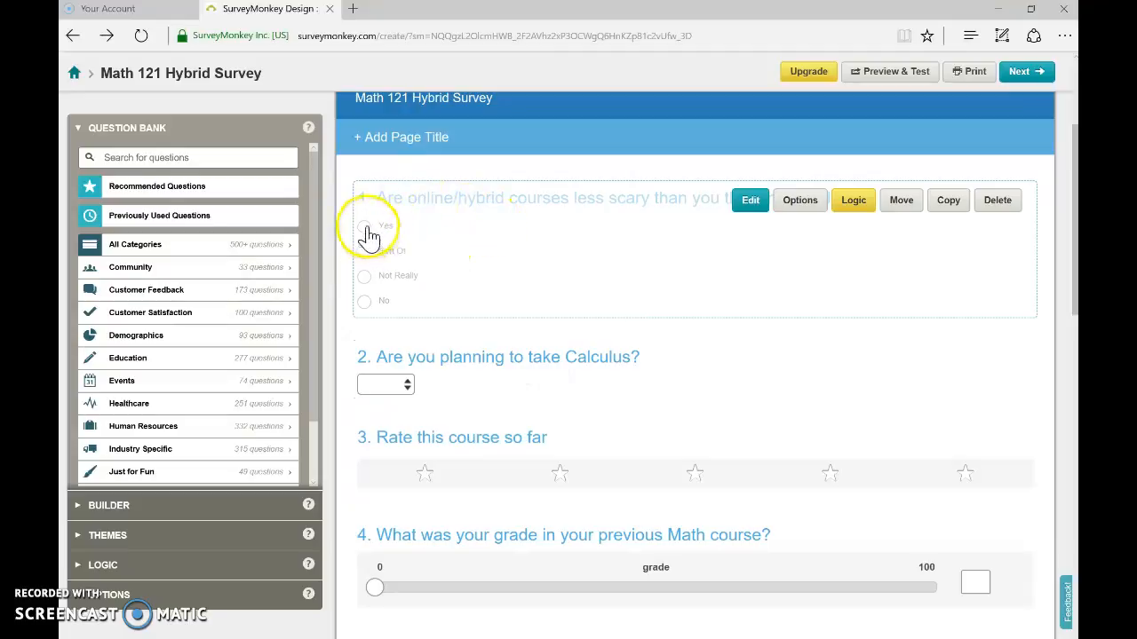
left_click(408, 392)
scroll(406, 387, "down", 5)
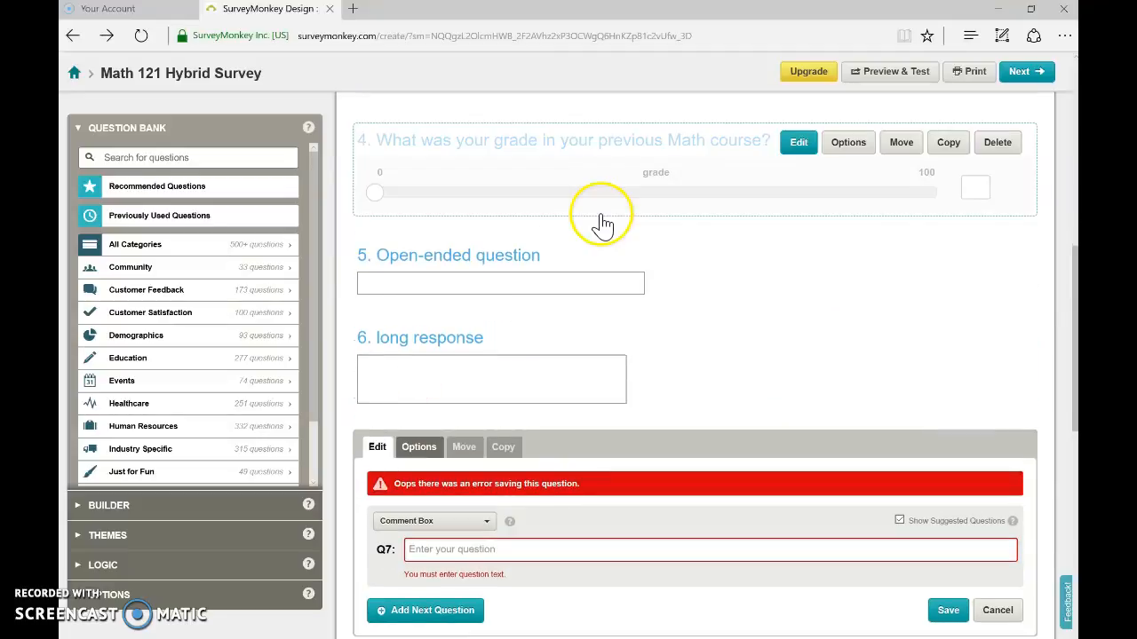
left_click(1074, 114)
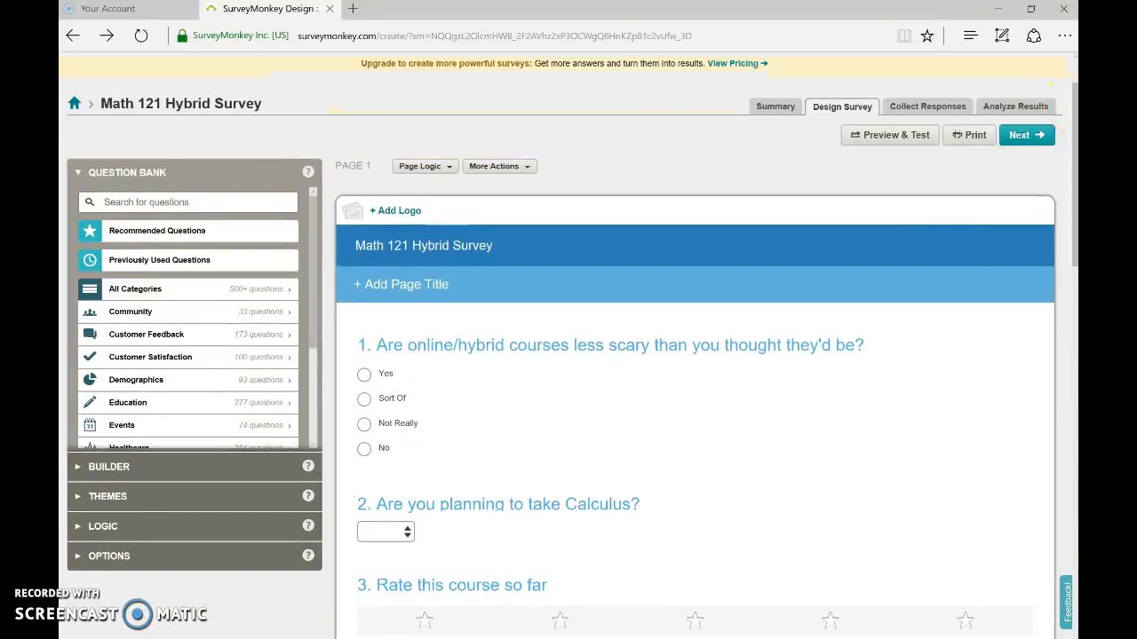
scroll(695, 457, "down", 5)
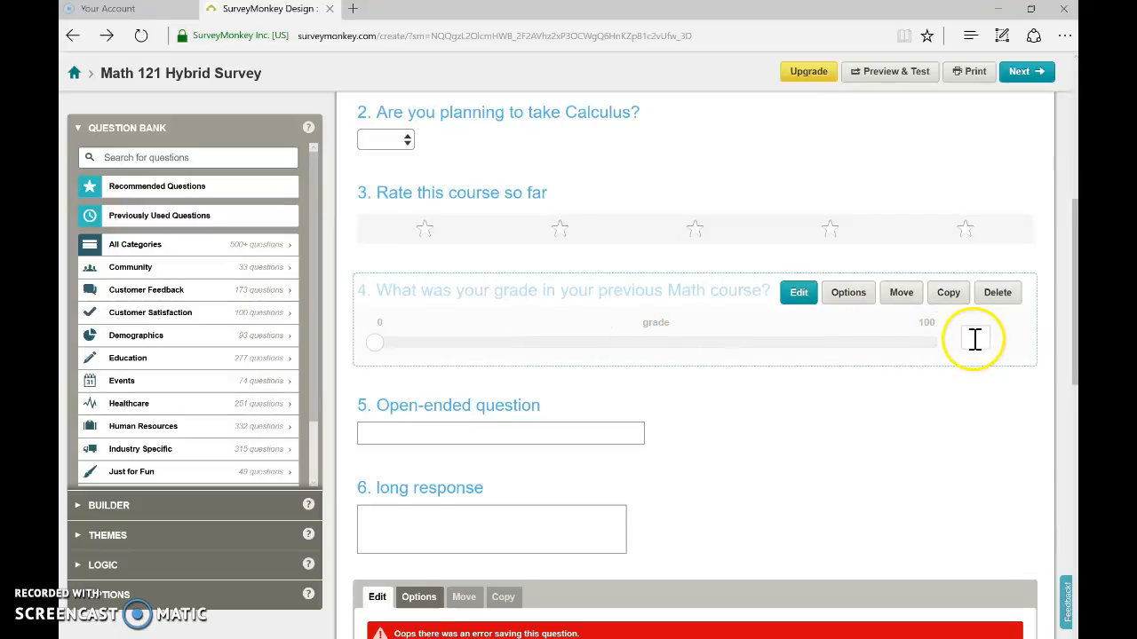
scroll(968, 320, "down", 3)
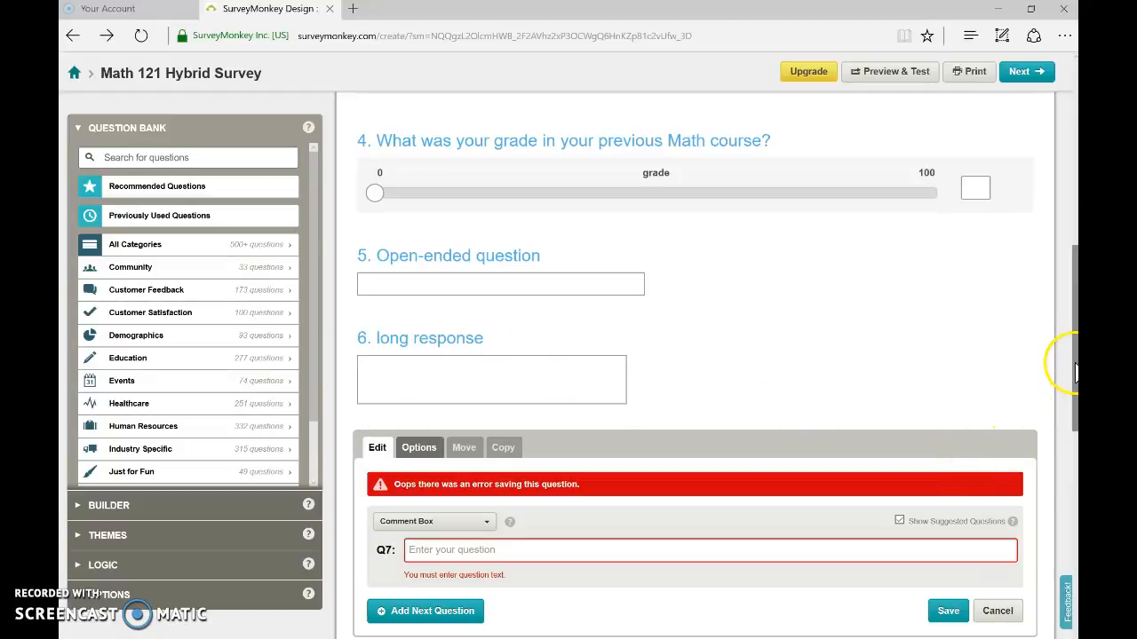
left_click_drag(1074, 371, 1061, 441)
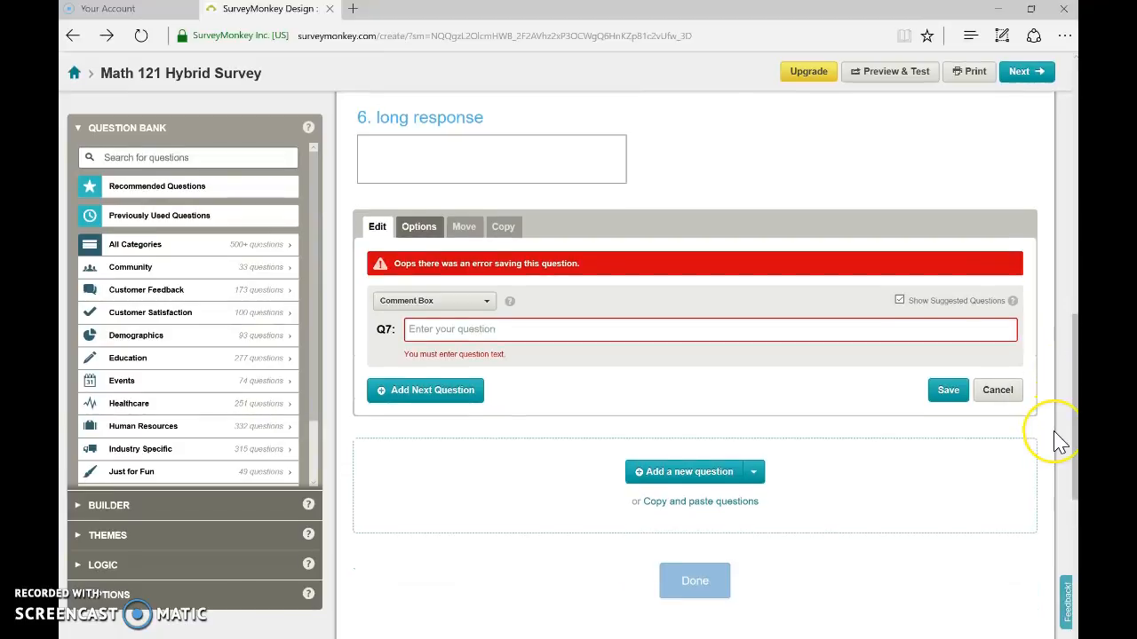
left_click(923, 460)
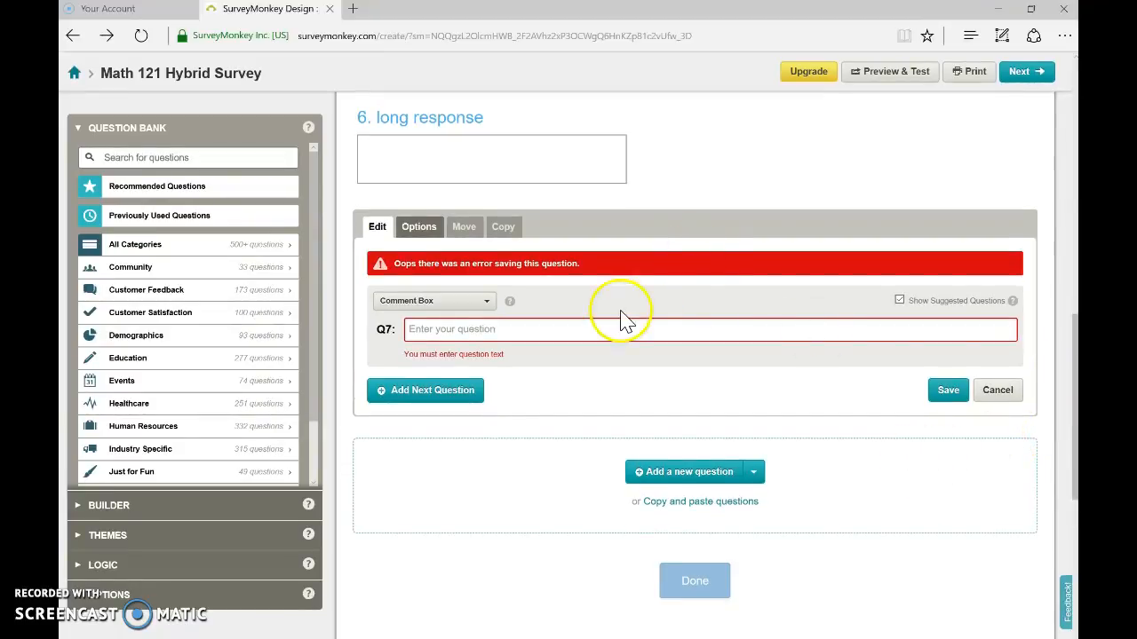
Discard the empty seventh question and proceed to the survey's response collection choices
left_click(997, 391)
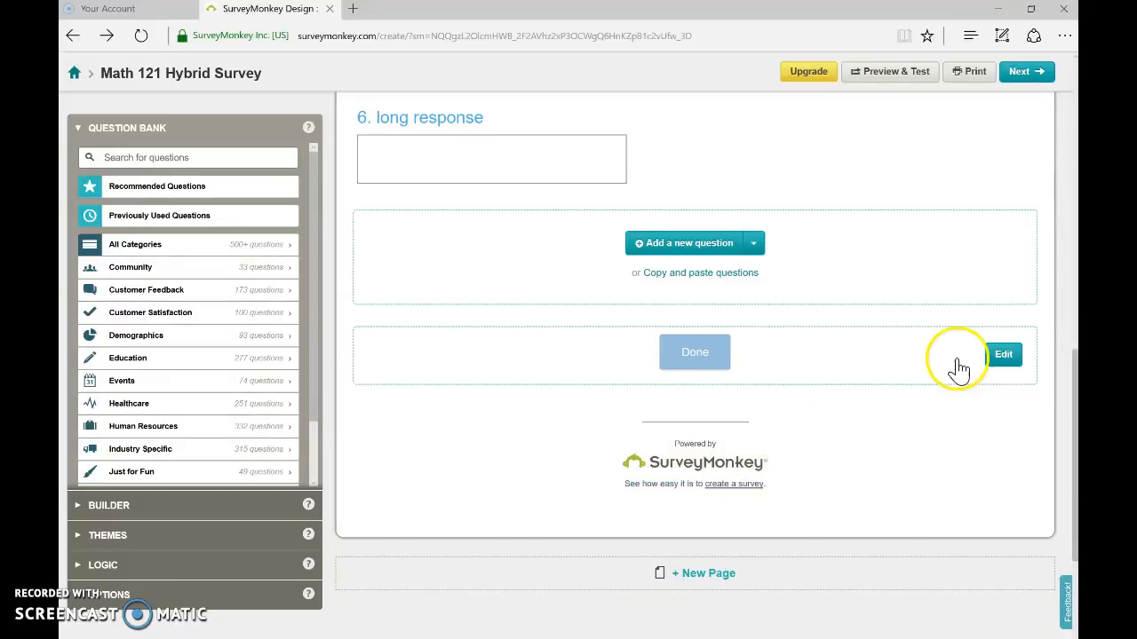
left_click(698, 366)
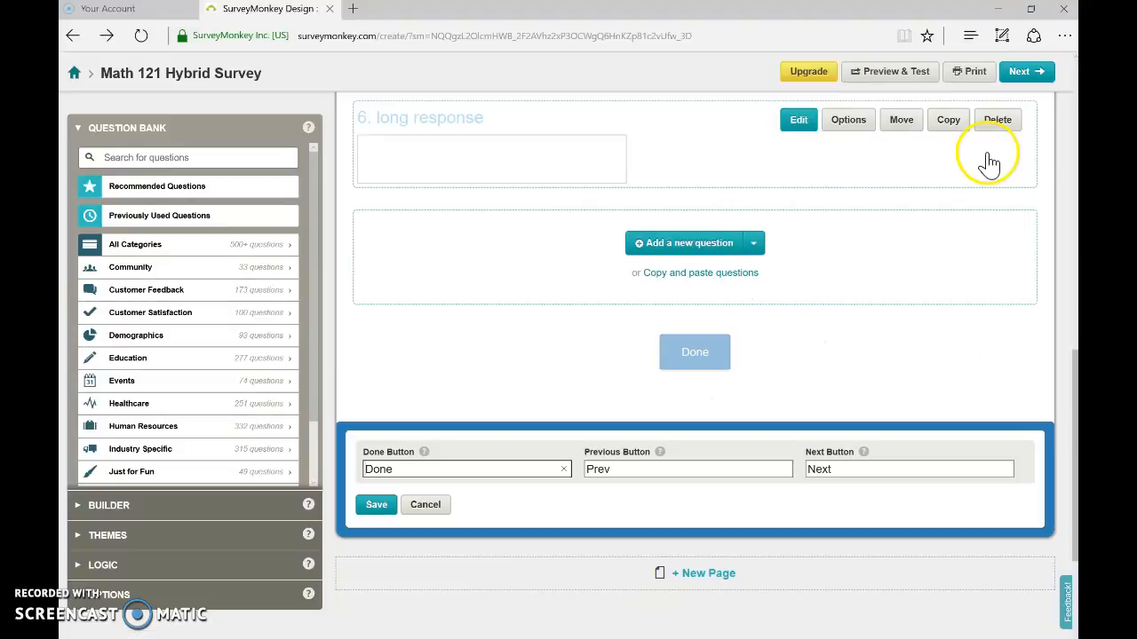
left_click(1037, 85)
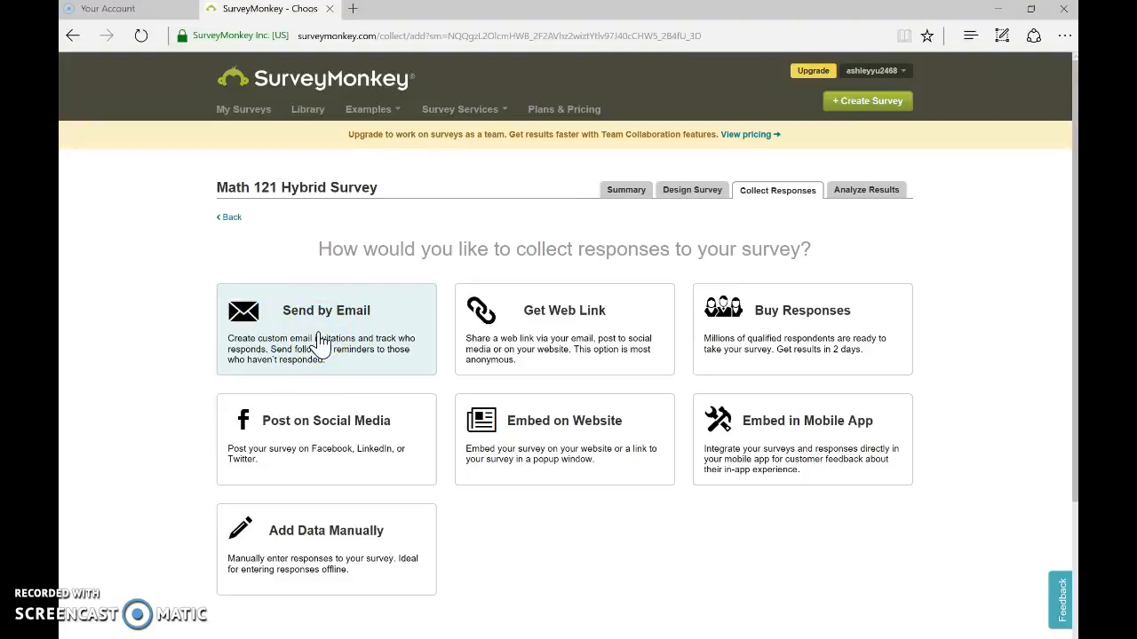
Choose to embed the survey on a website, using the Embedded Survey collector type
left_click(519, 329)
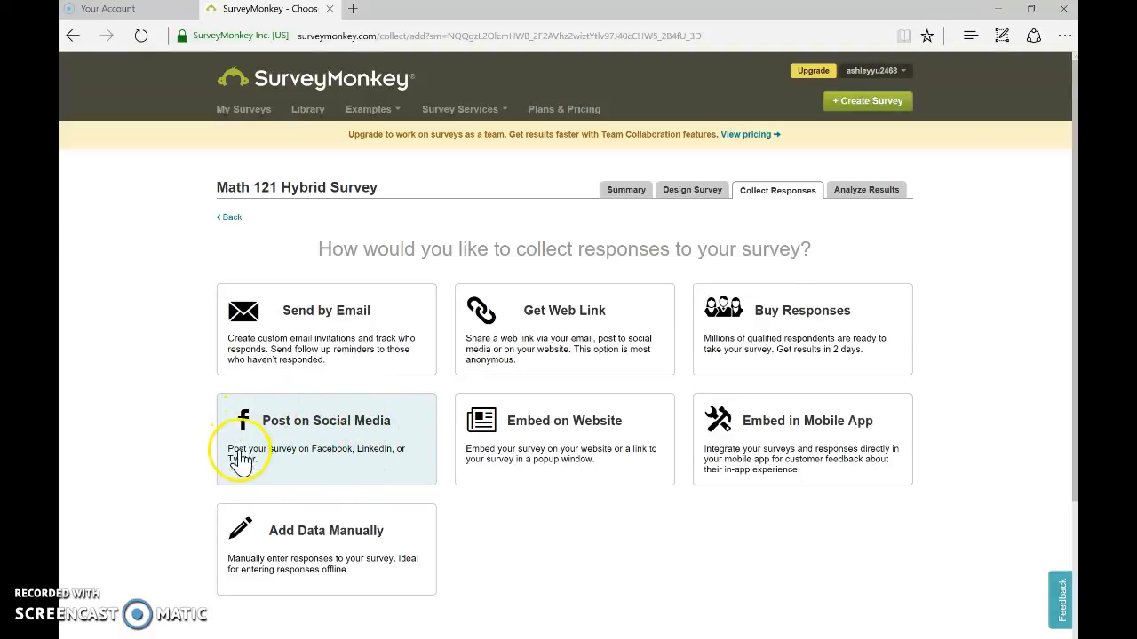
left_click(568, 440)
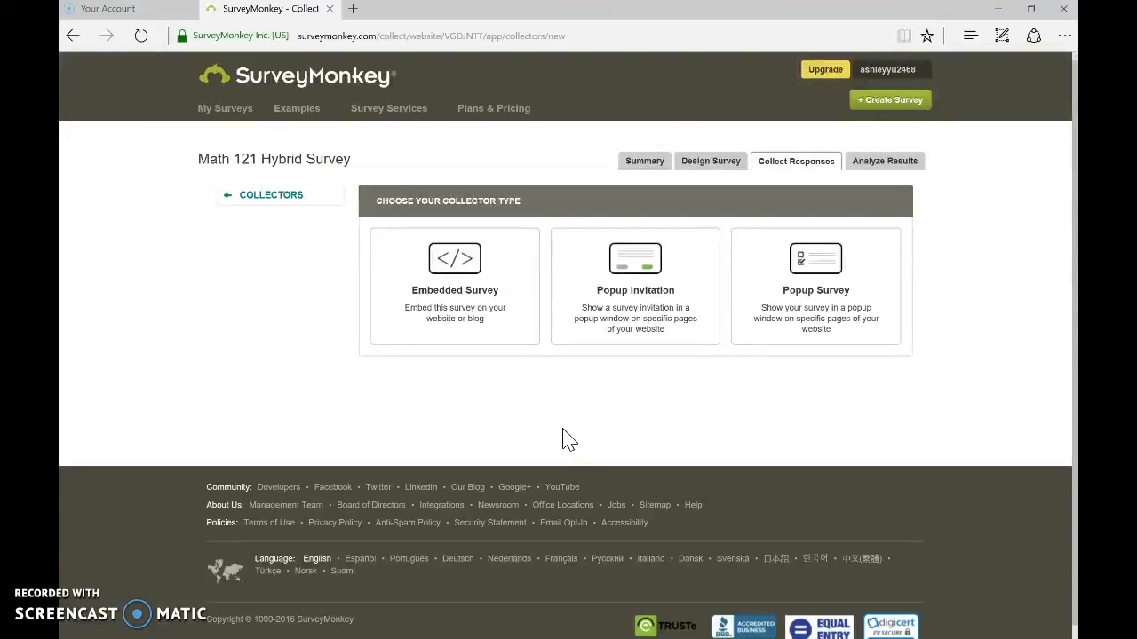
left_click(465, 303)
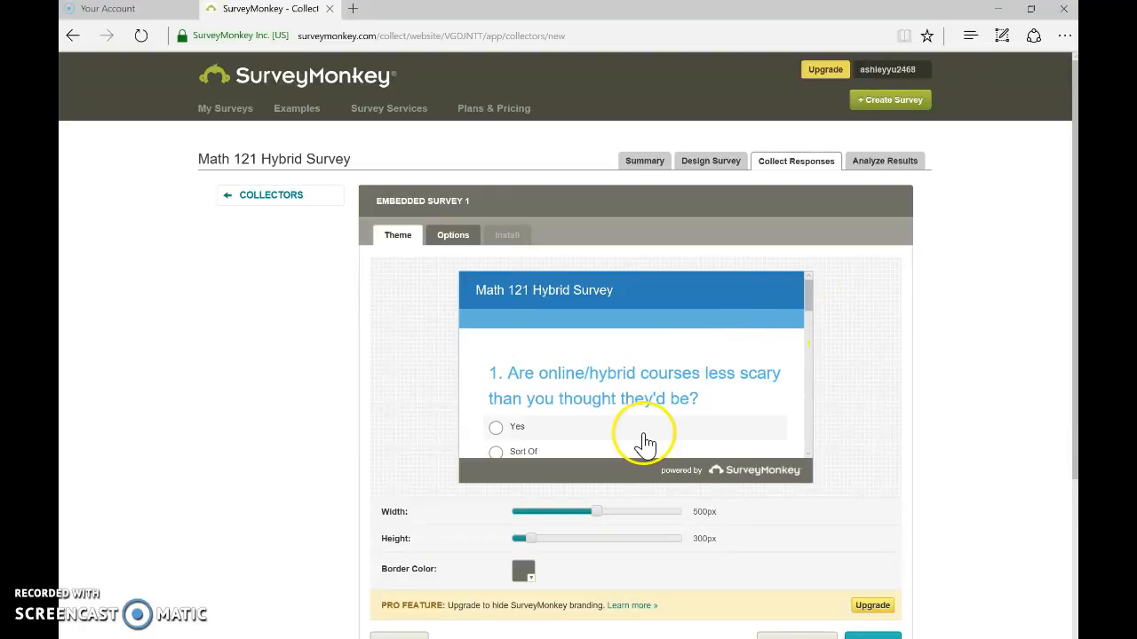
Set the embedded survey's width to 645 px and its height to 430 px
scroll(986, 382, "down", 2)
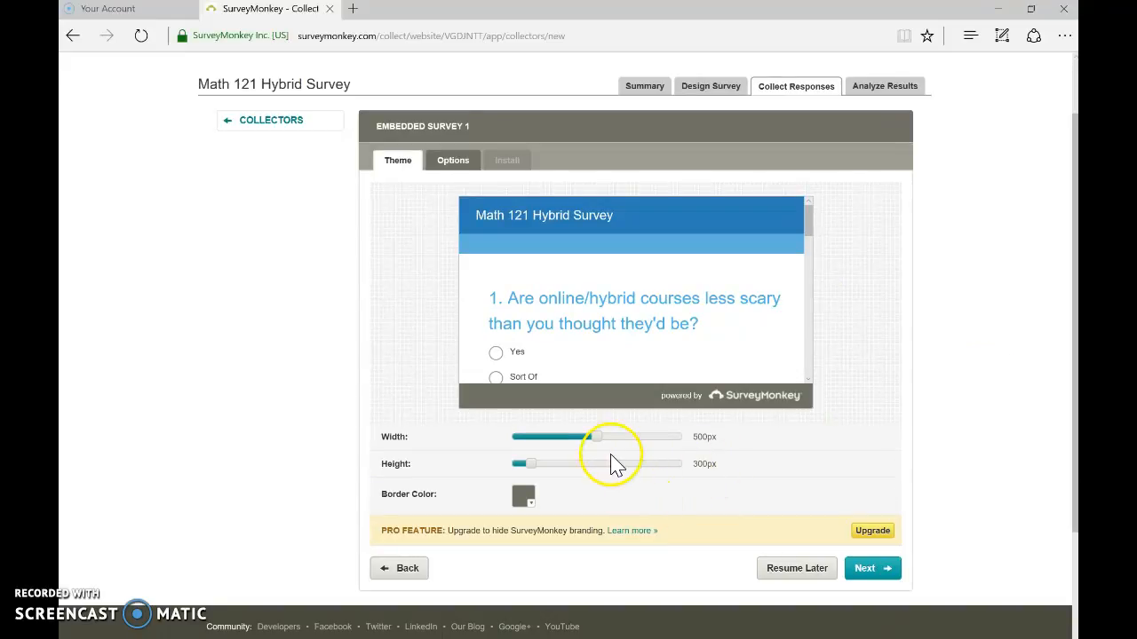
left_click_drag(595, 438, 659, 438)
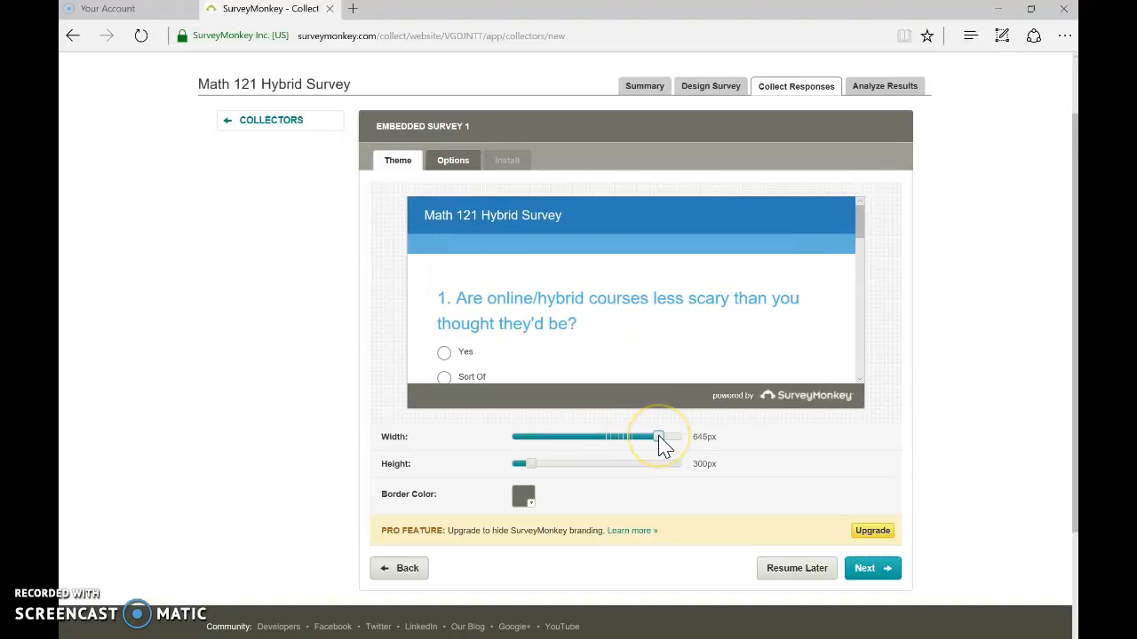
left_click_drag(530, 467, 611, 471)
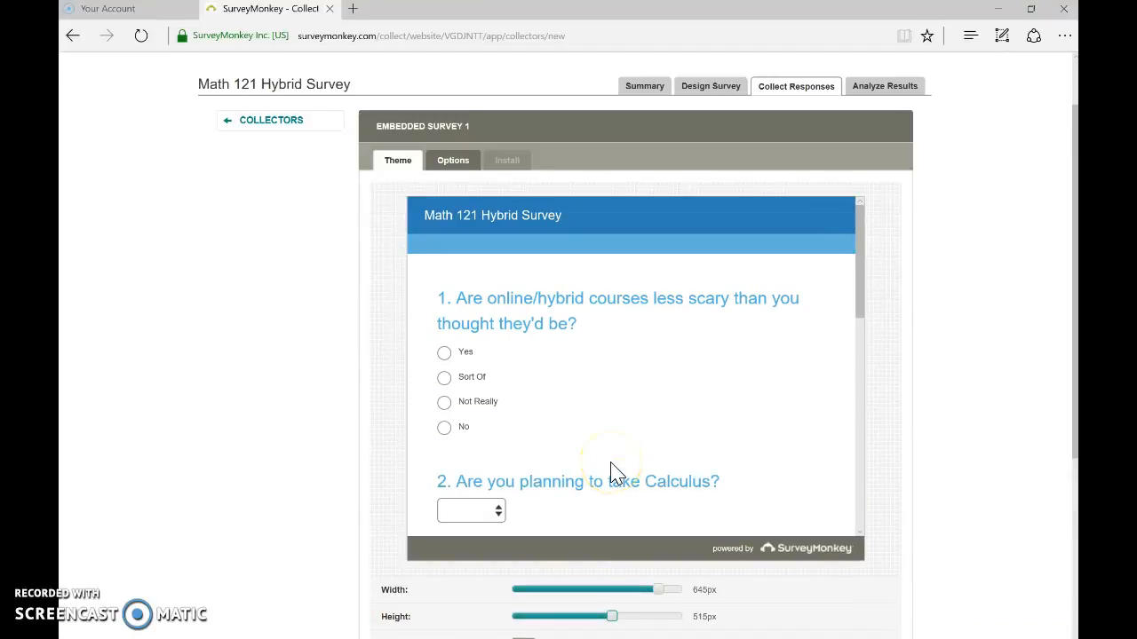
left_click_drag(612, 616, 582, 618)
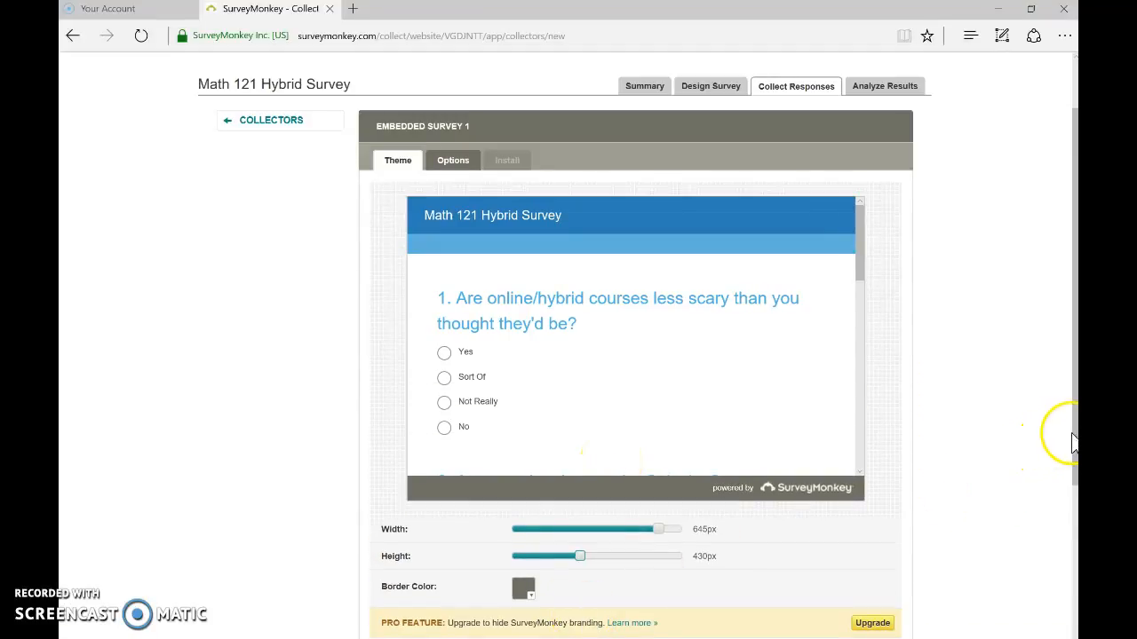
left_click_drag(1076, 430, 1077, 524)
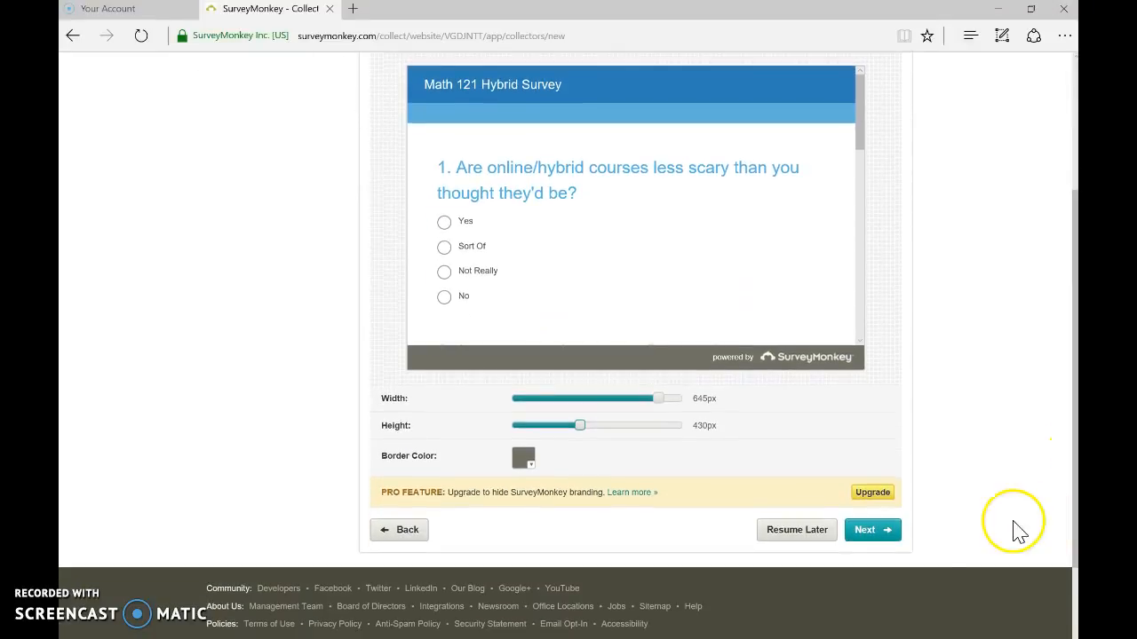
Keep the default collector options for the embedded survey and proceed to its installation code
left_click(873, 531)
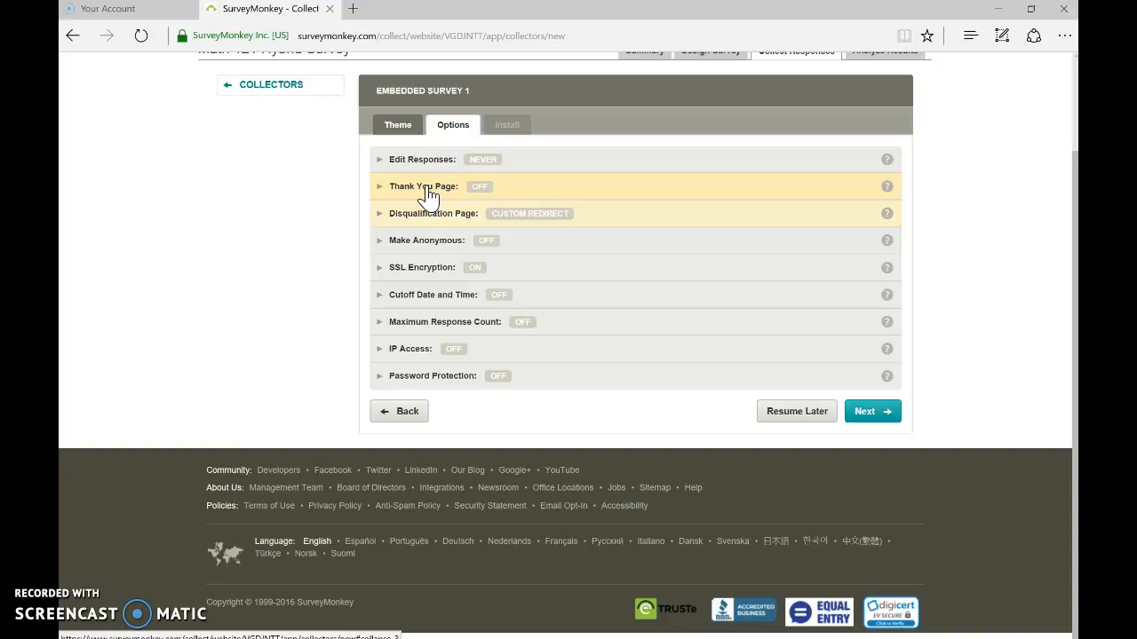
left_click(939, 214)
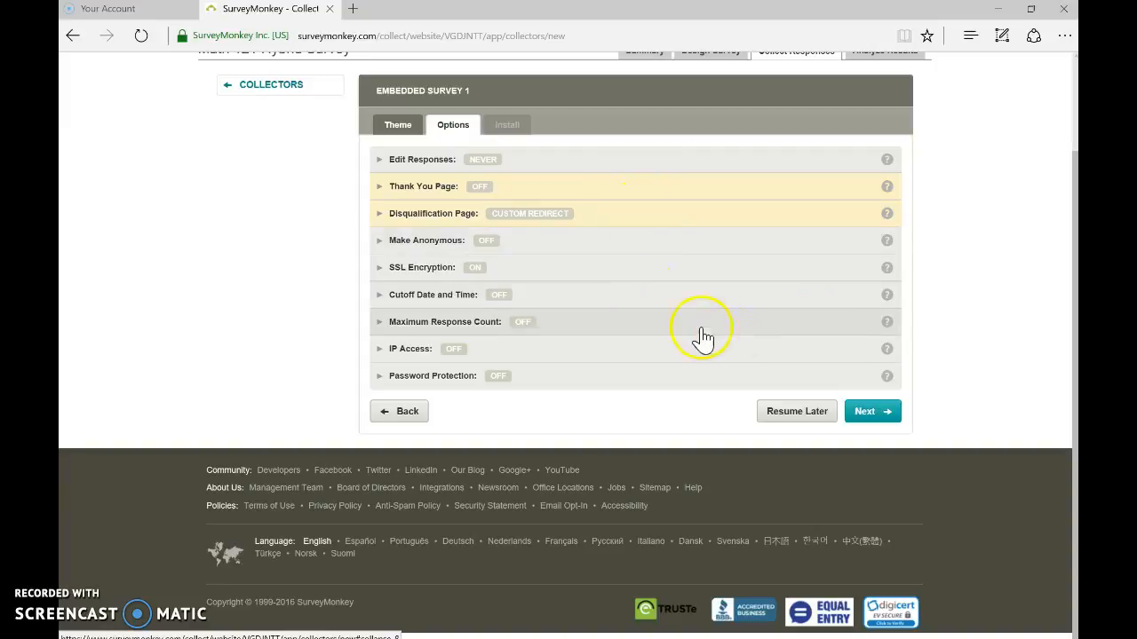
left_click(891, 416)
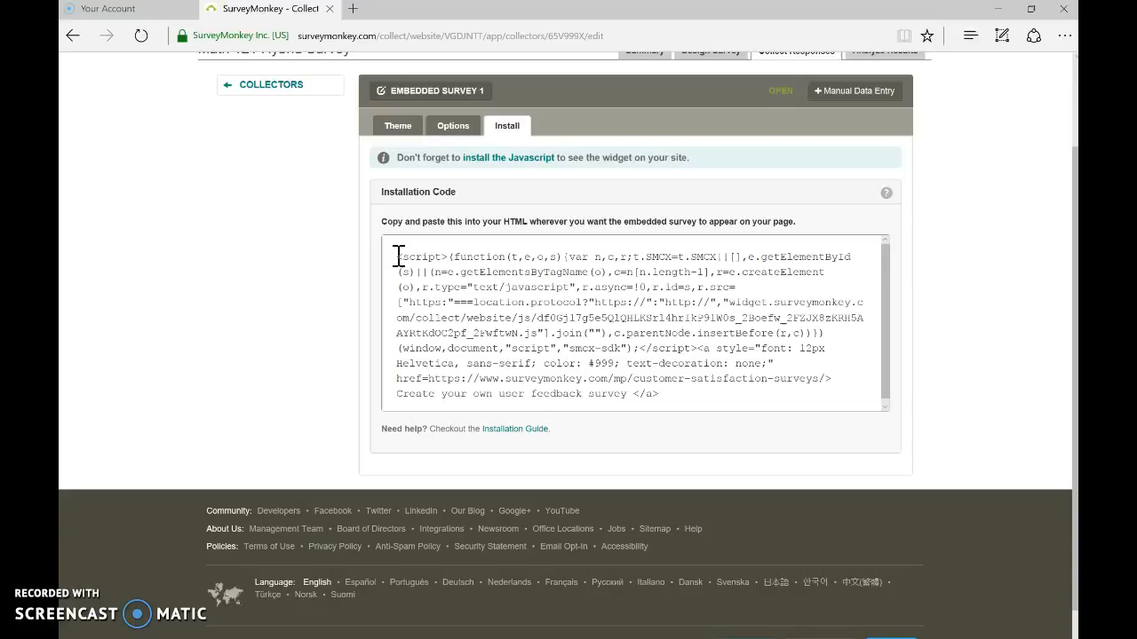
Highlight the embedded survey's whole installation code to examine it, then clear the selection
left_click_drag(399, 257, 679, 392)
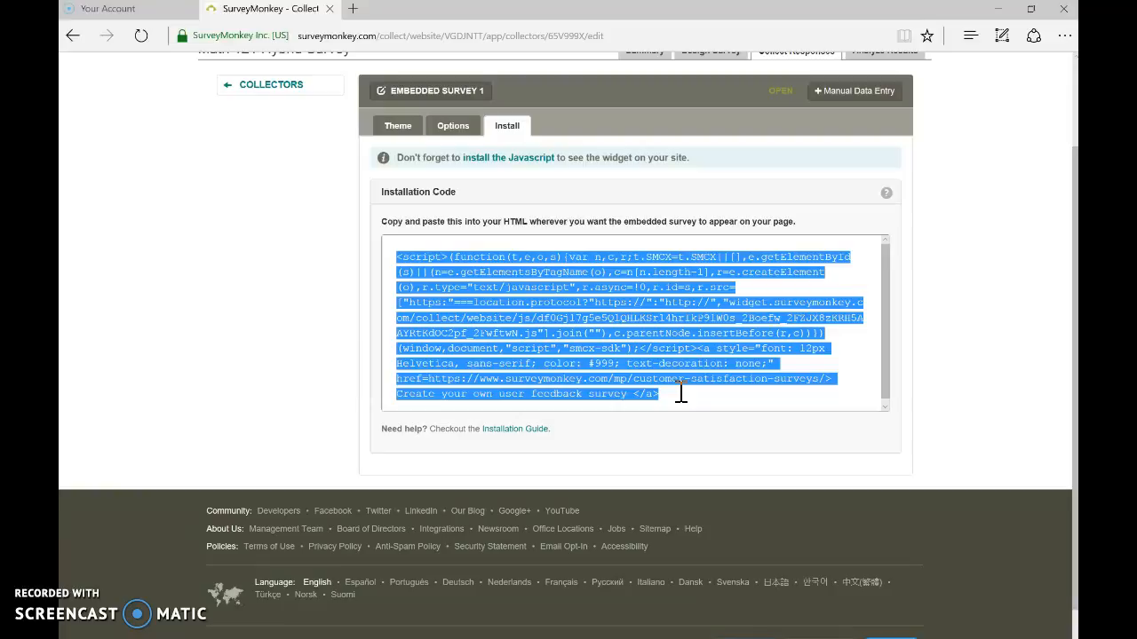
left_click(956, 291)
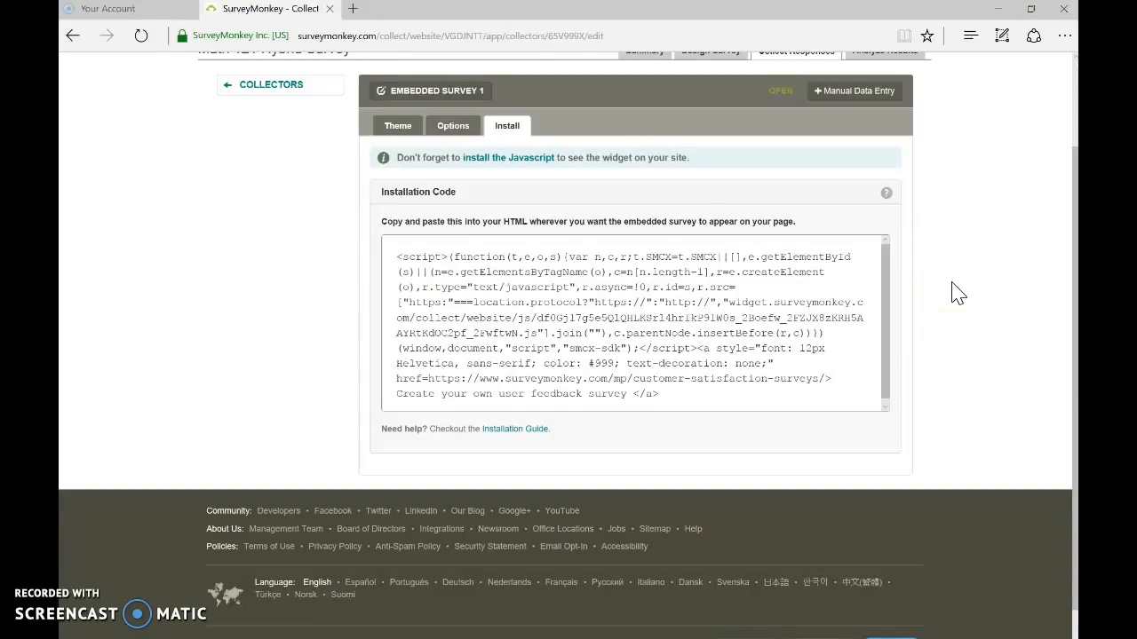
left_click(1076, 68)
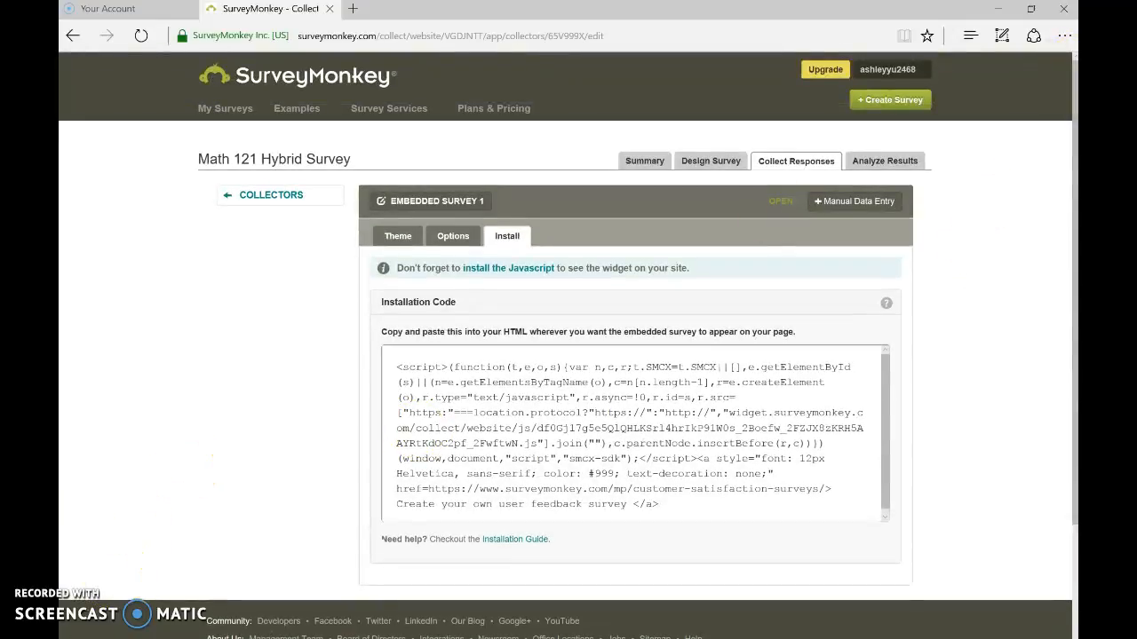